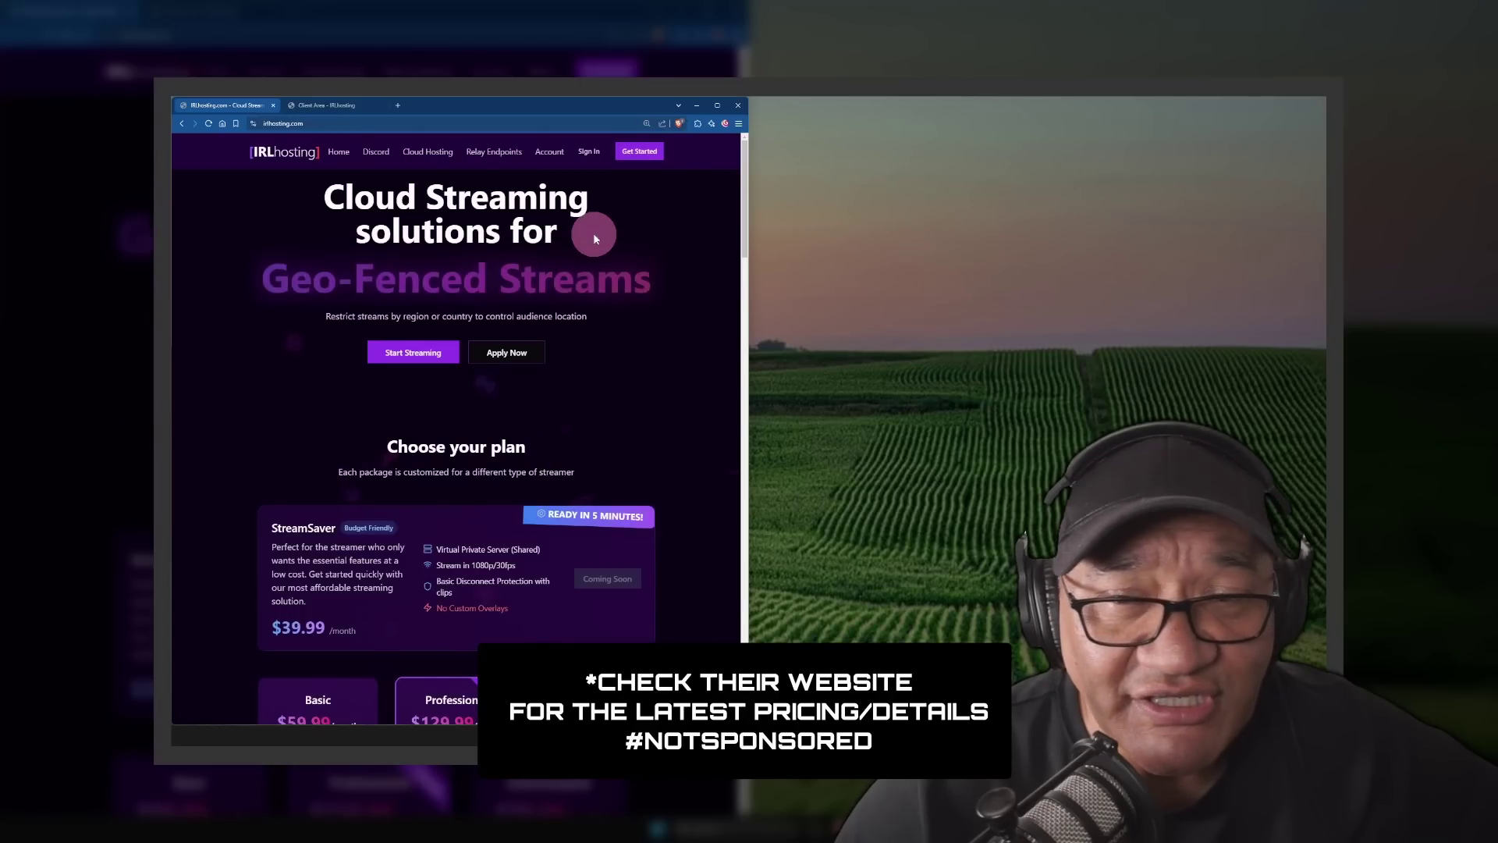
Copy the OBS Ingest RTMP URL from the running instance's details in the IRLhosting client area.
{"action": "left_click", "coordinate": [343, 104]}
{"action": "scroll", "coordinate": [402, 292], "scroll_direction": "down", "scroll_amount": 4}
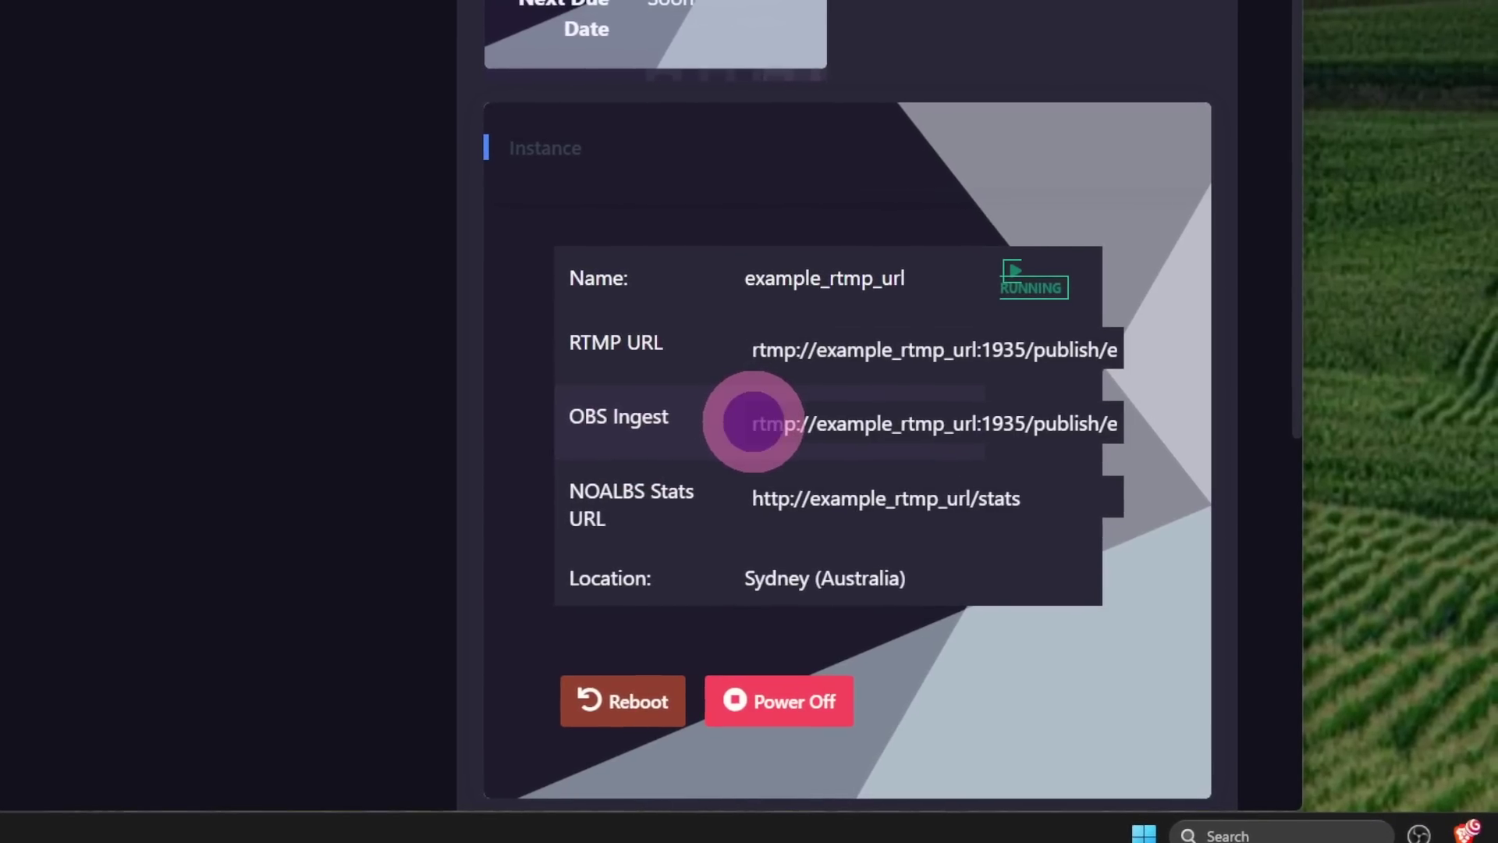
{"action": "left_click_drag", "start_coordinate": [753, 421], "coordinate": [1217, 449]}
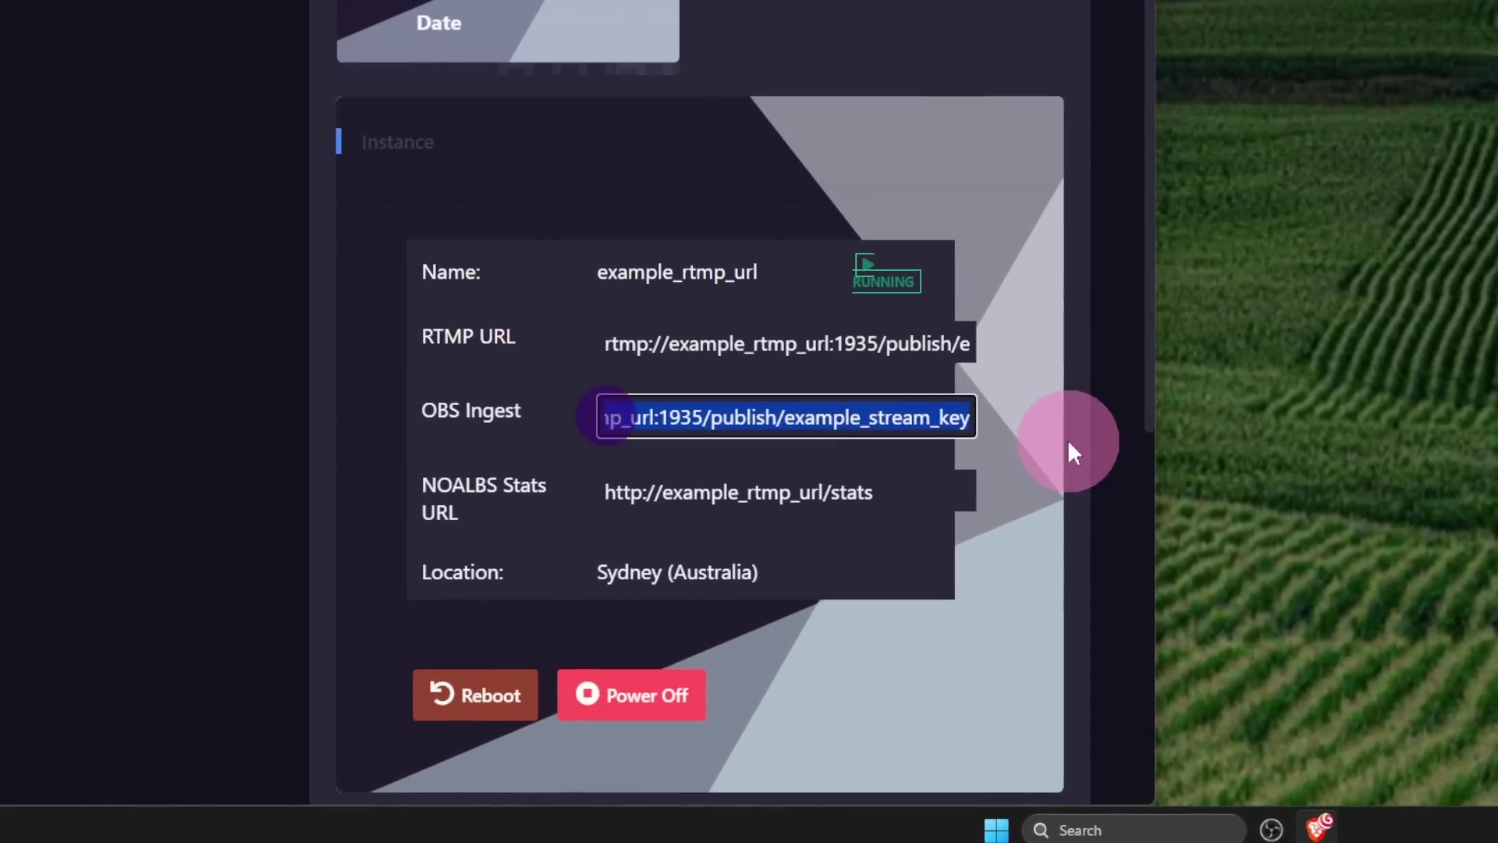
{"action": "right_click", "coordinate": [944, 422]}
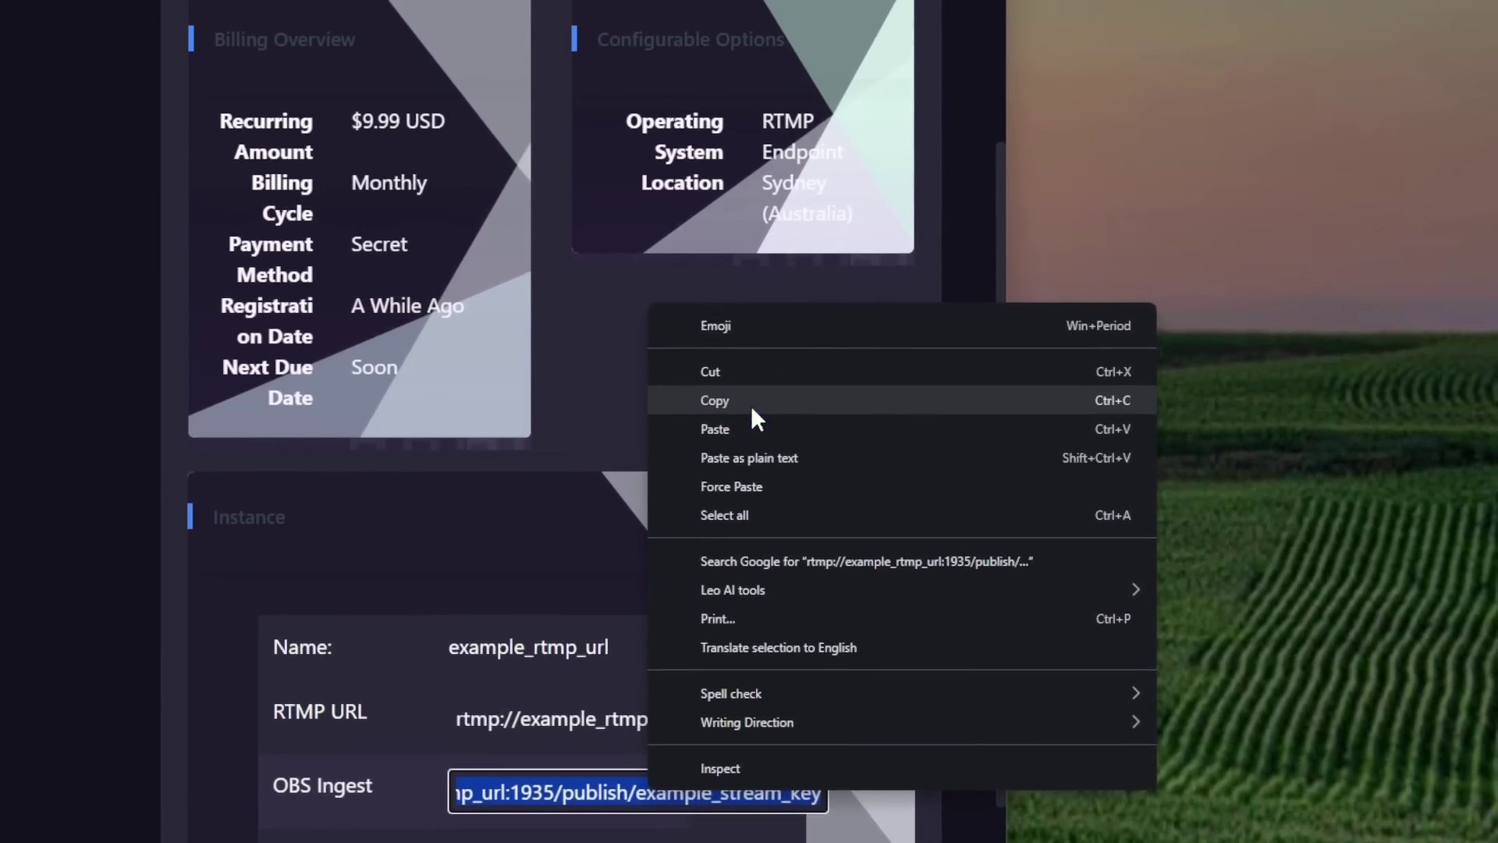
{"action": "left_click", "coordinate": [752, 407]}
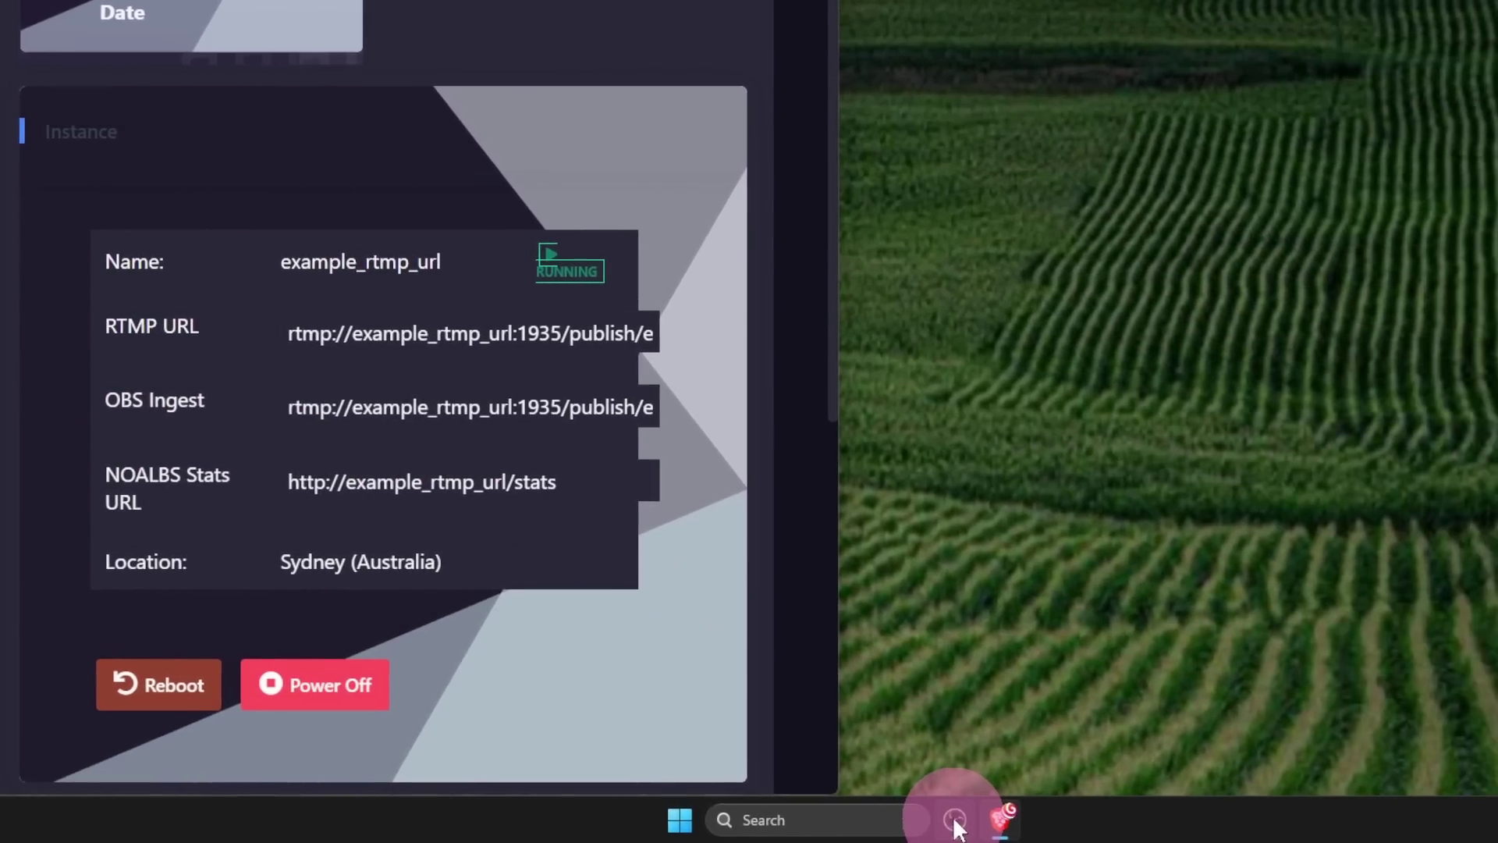
{"action": "left_click", "coordinate": [1124, 842]}
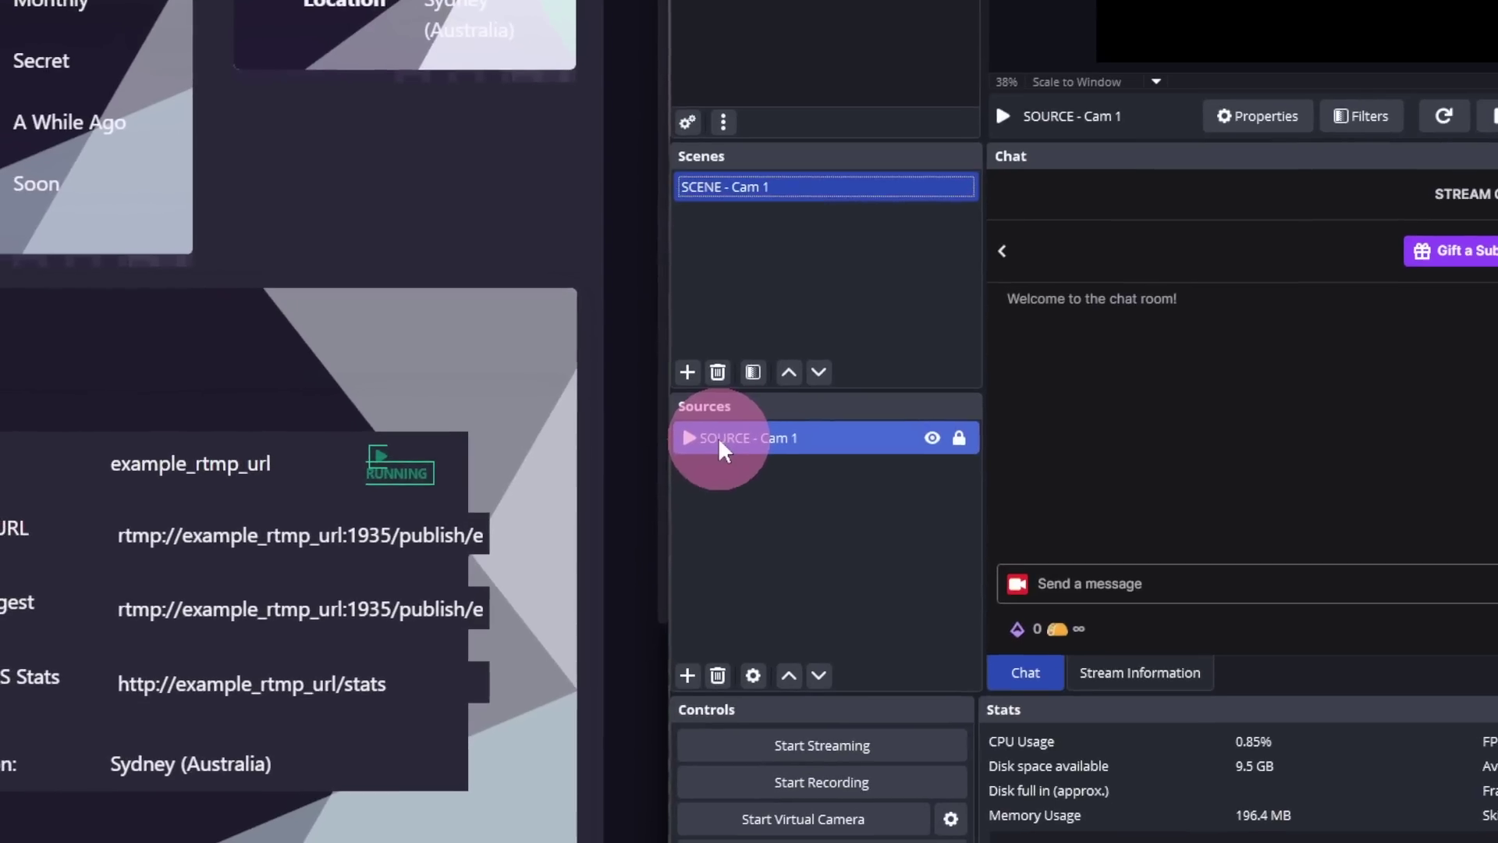
{"action": "left_click", "coordinate": [706, 654]}
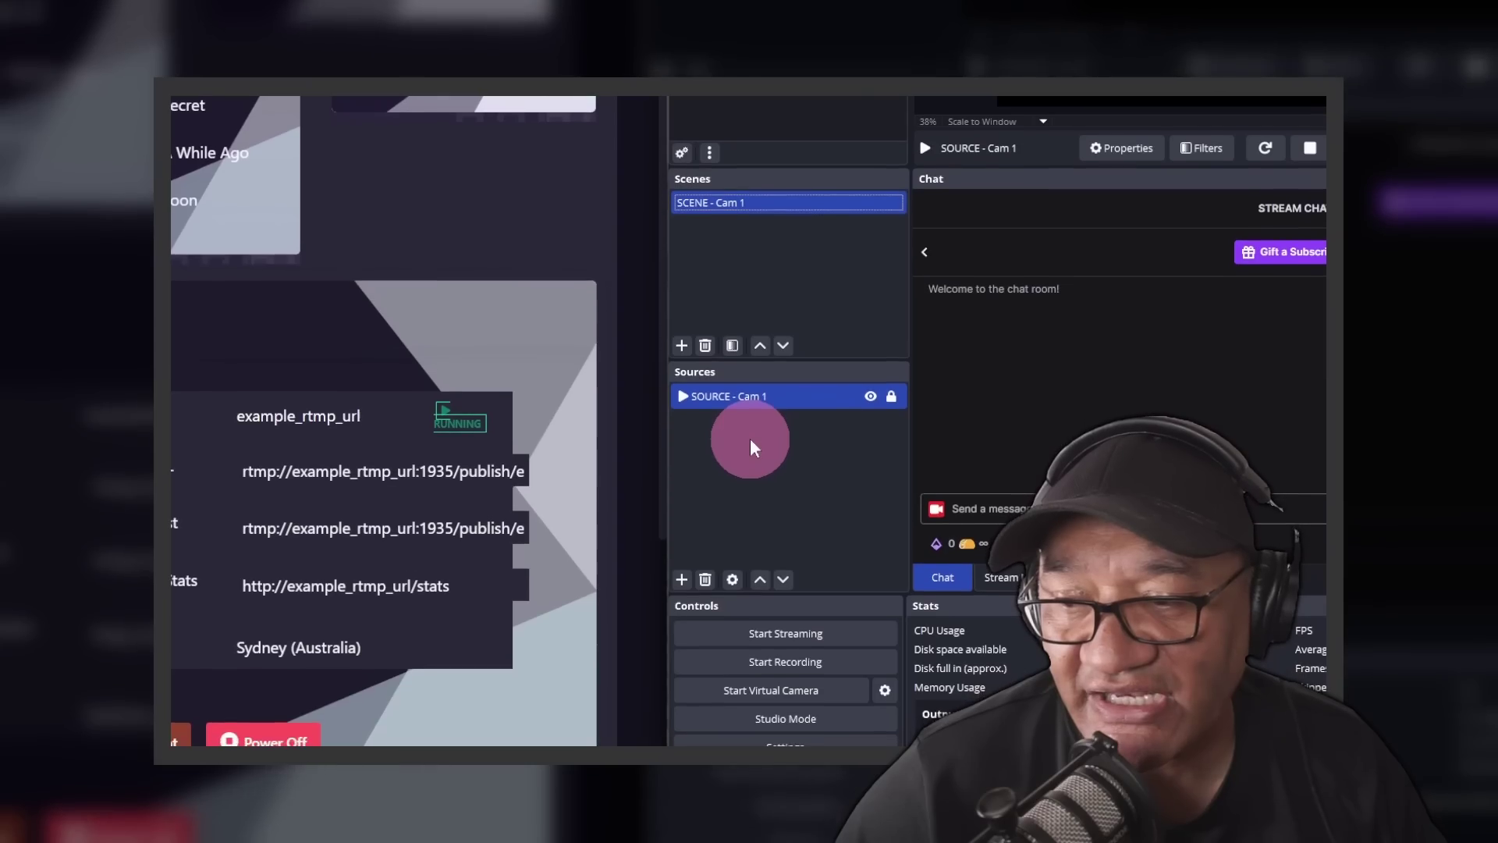
{"action": "right_click", "coordinate": [727, 485]}
{"action": "mouse_move", "coordinate": [827, 502]}
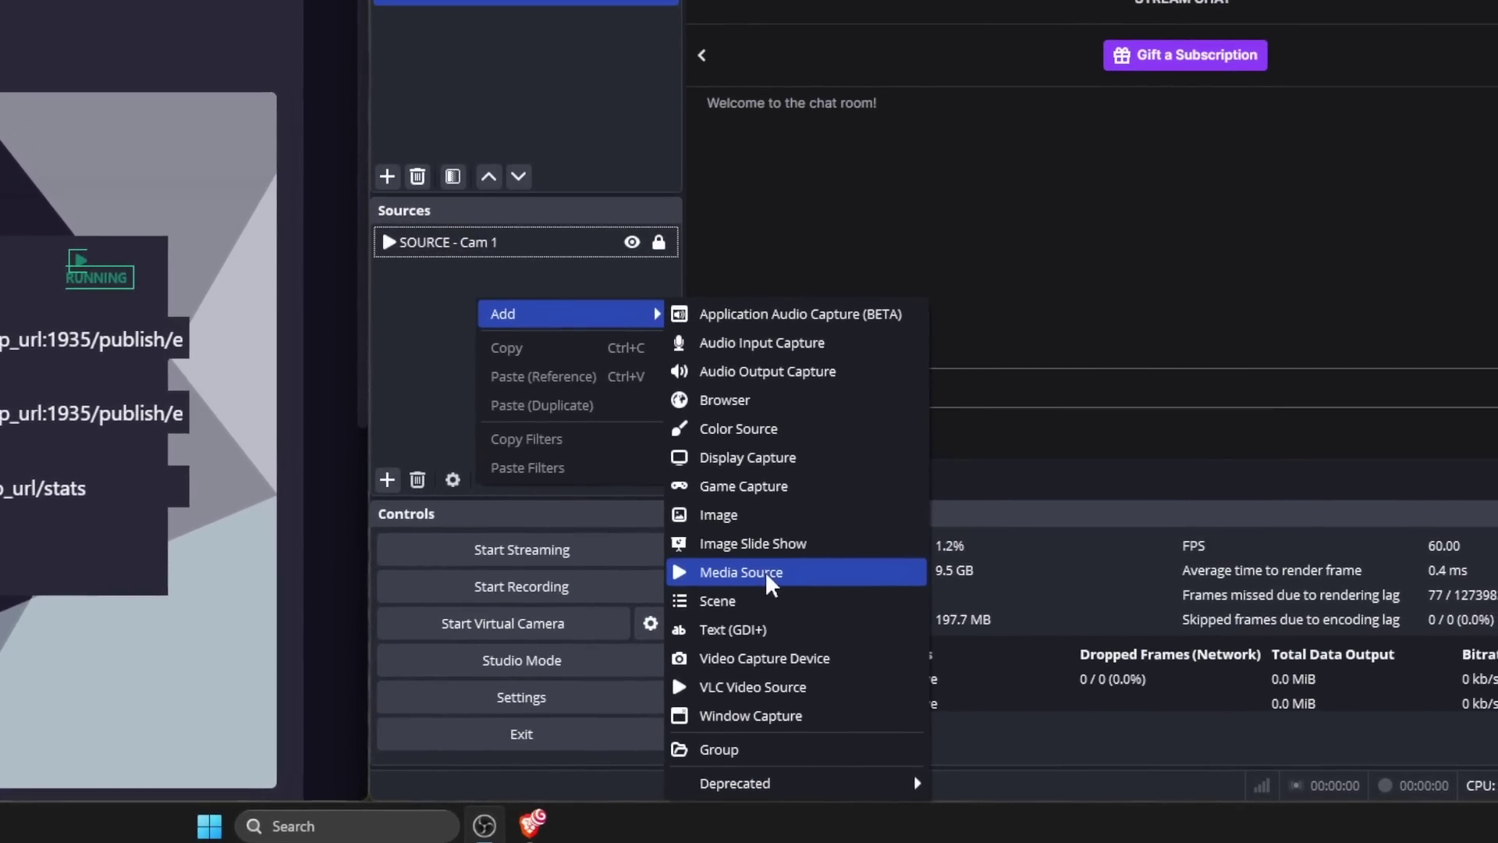
{"action": "left_click", "coordinate": [406, 290]}
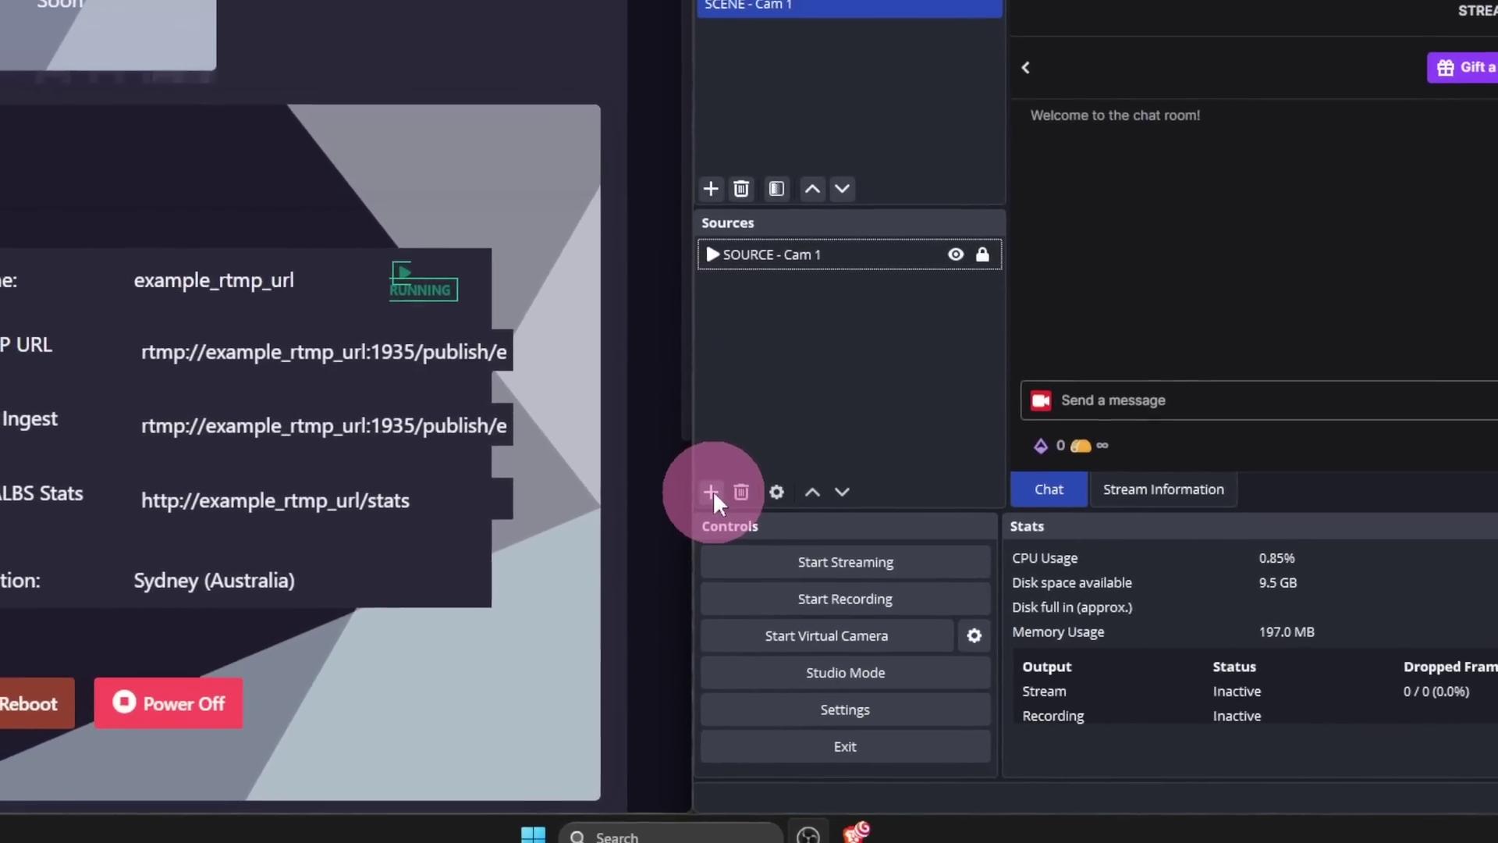
{"action": "left_click", "coordinate": [383, 478]}
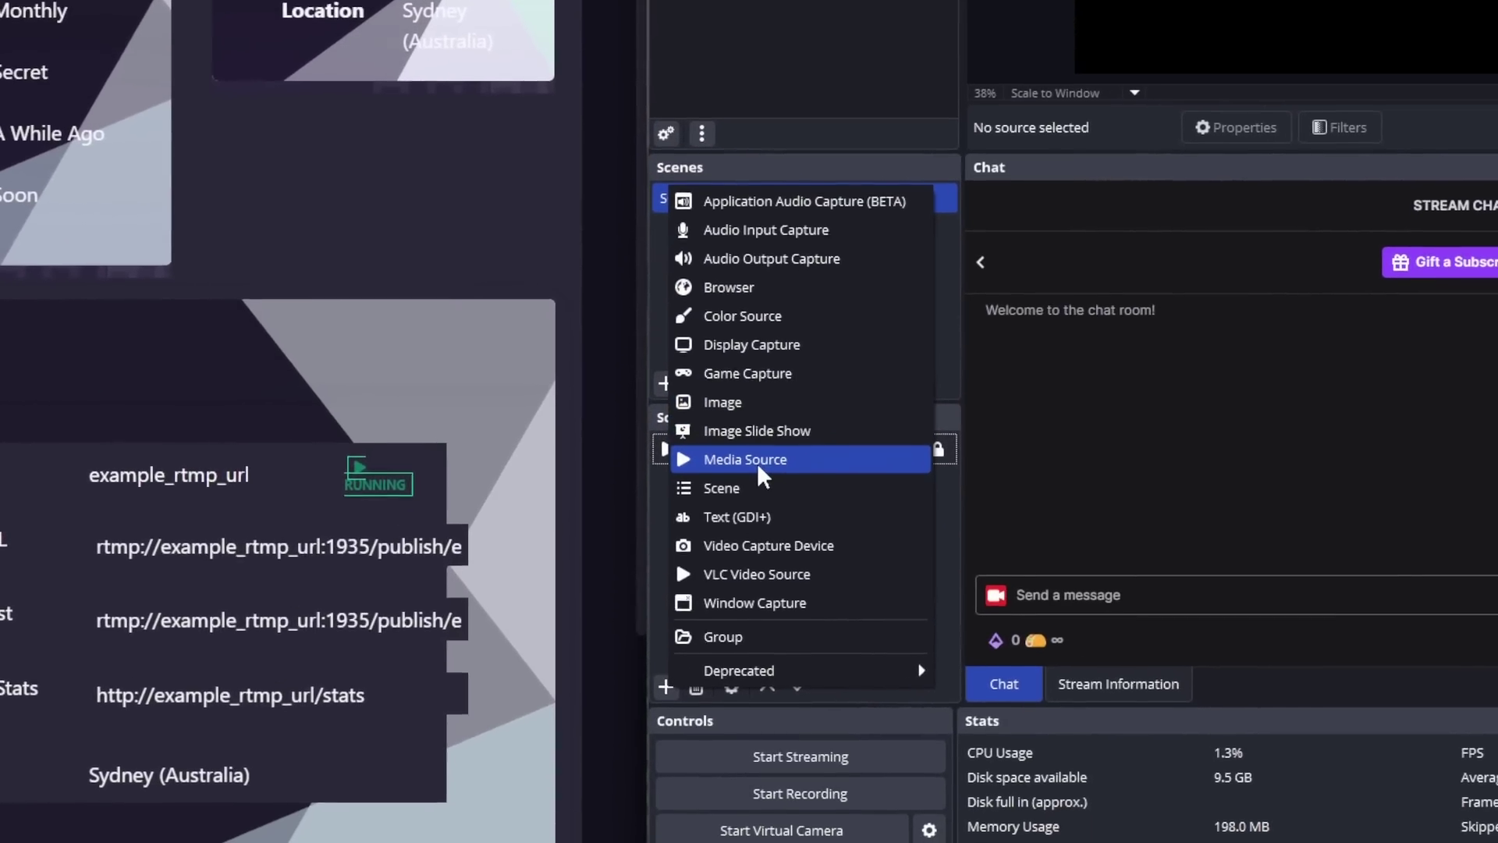
{"action": "left_click", "coordinate": [712, 477]}
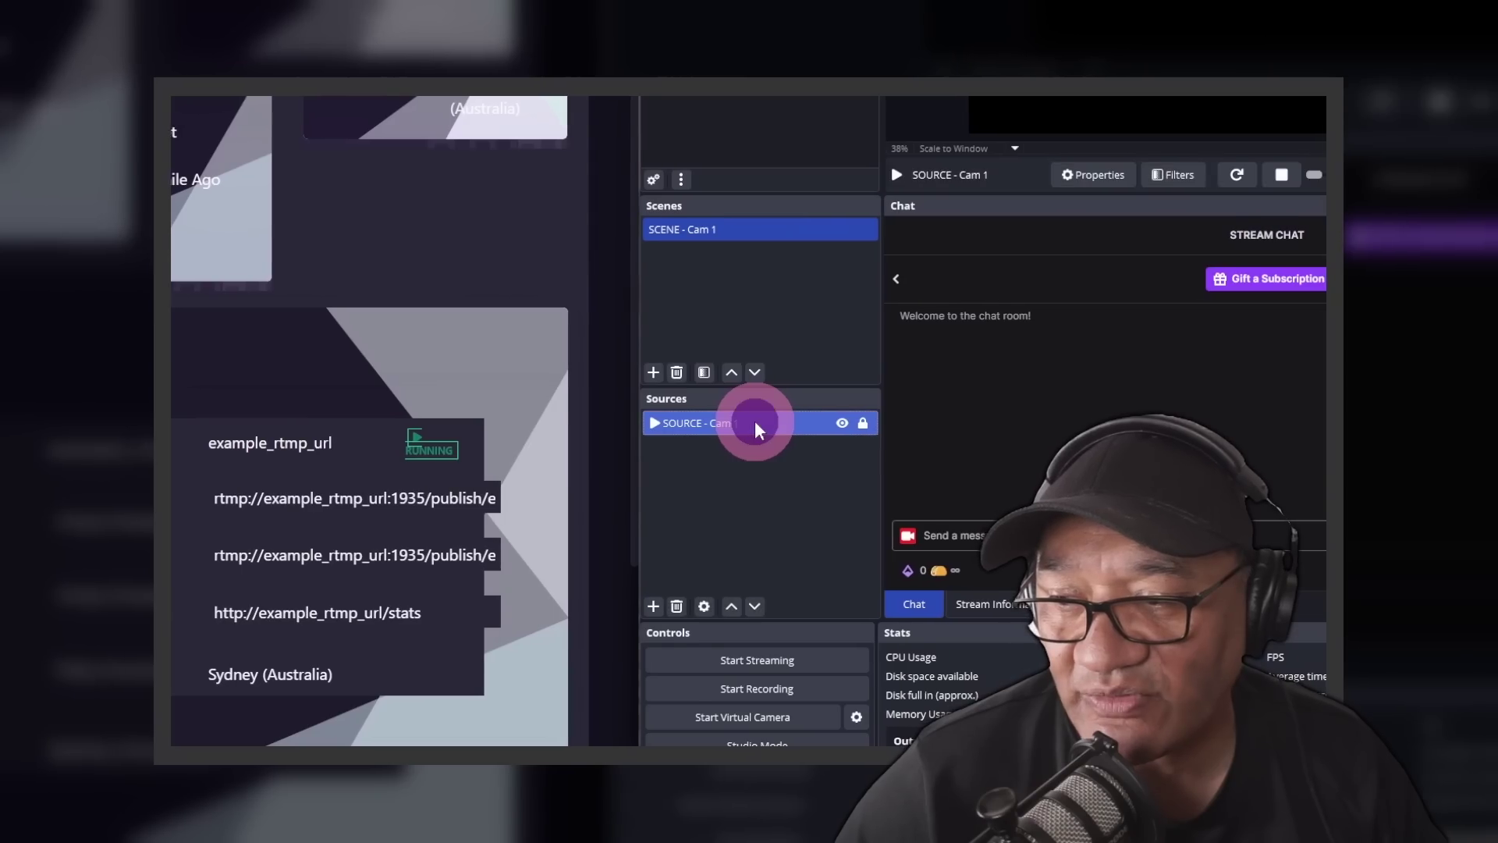
Switch SOURCE - Cam 1 from a local file to network input with 1 MB buffering.
{"action": "double_click", "coordinate": [769, 423]}
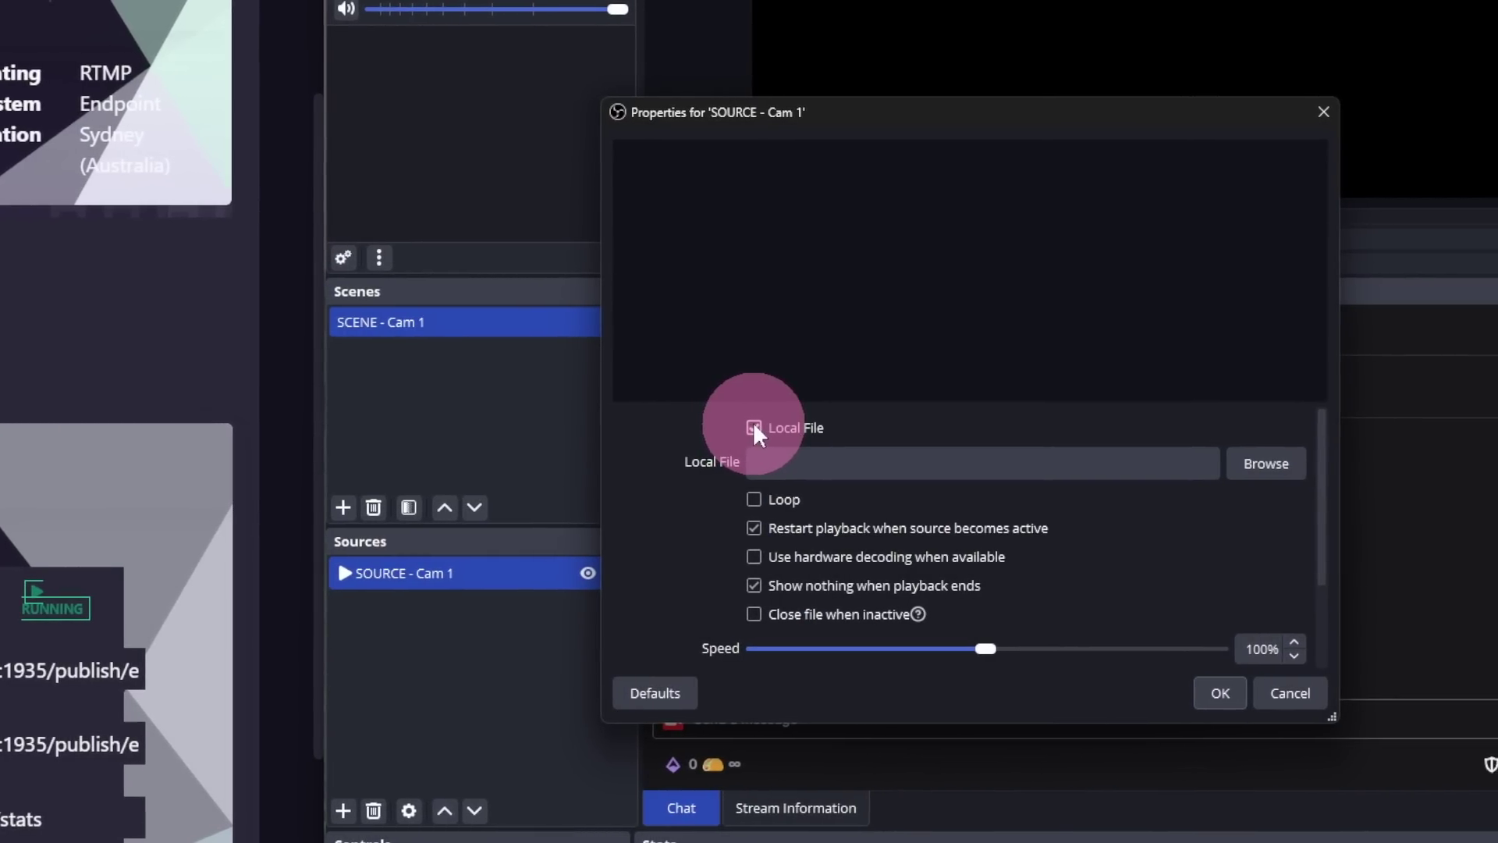
{"action": "left_click", "coordinate": [761, 426]}
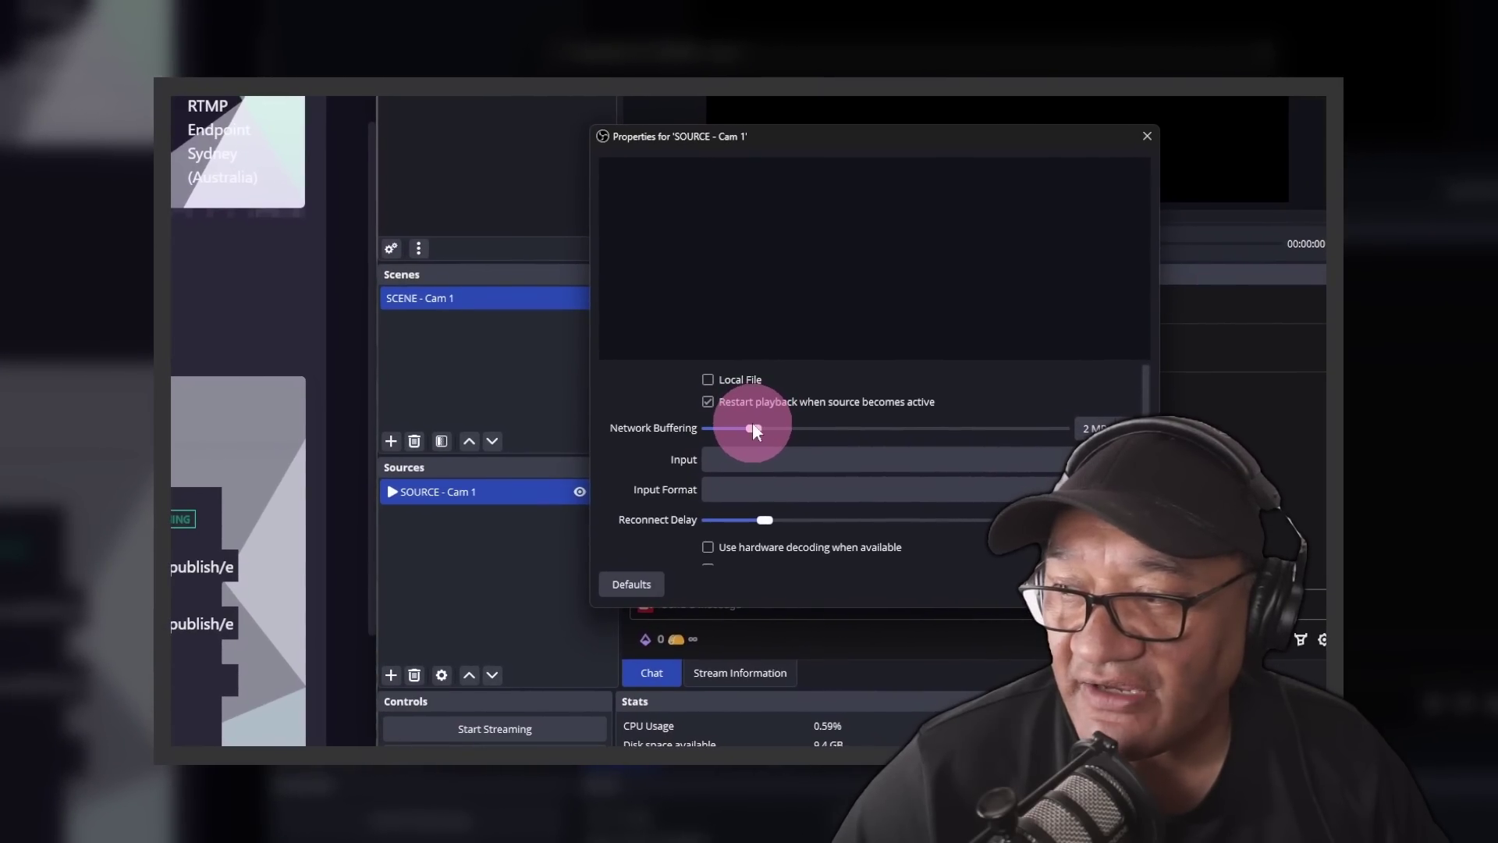
{"action": "left_click_drag", "start_coordinate": [750, 428], "coordinate": [730, 428]}
{"action": "left_click", "coordinate": [726, 459]}
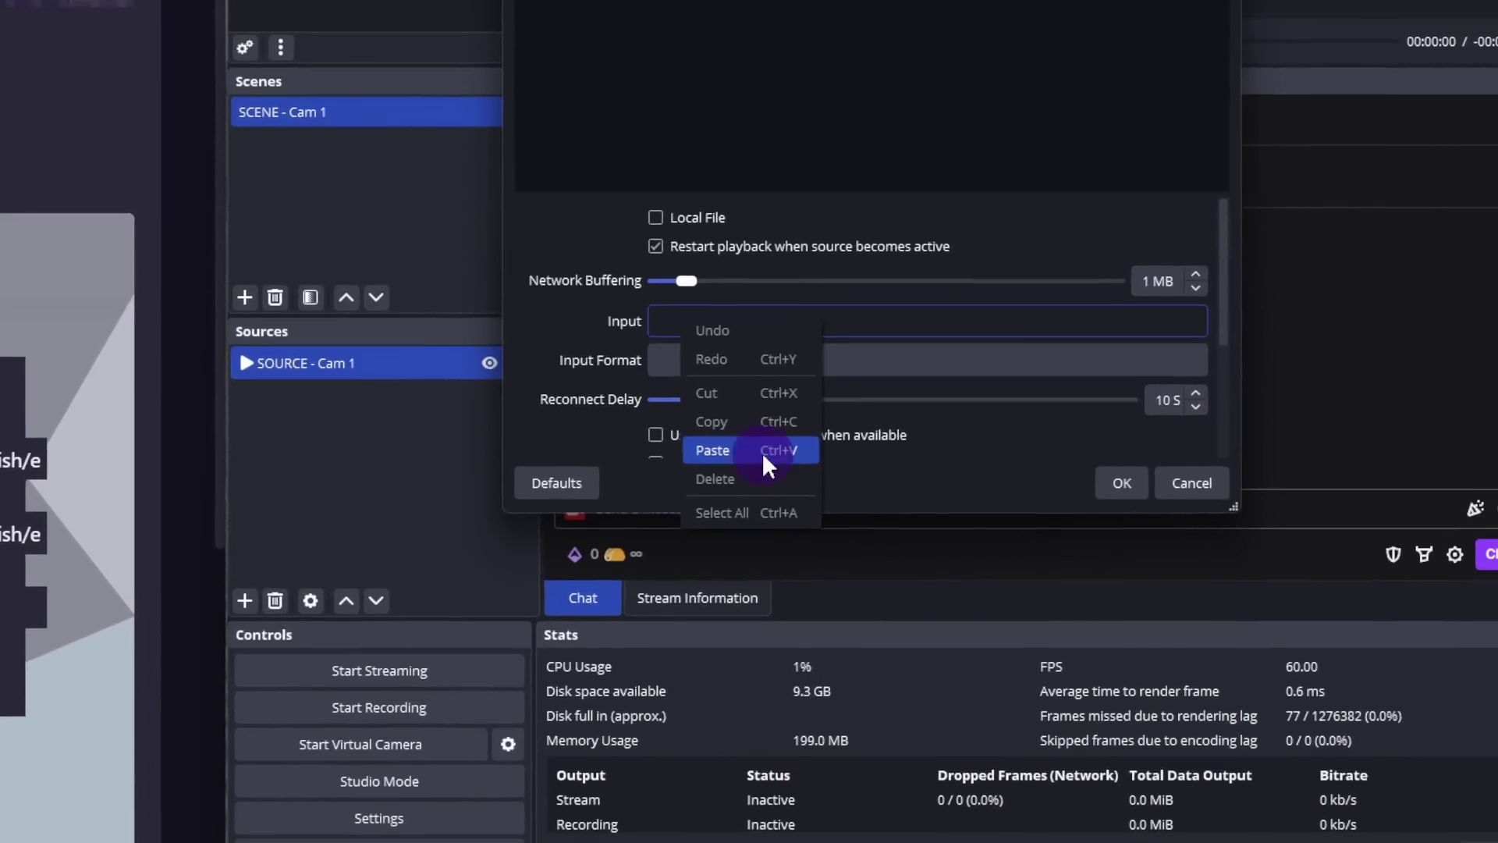
Paste the RTMP ingest URL as input, set 5 s reconnect delay, and close when inactive.
{"action": "left_click", "coordinate": [783, 559]}
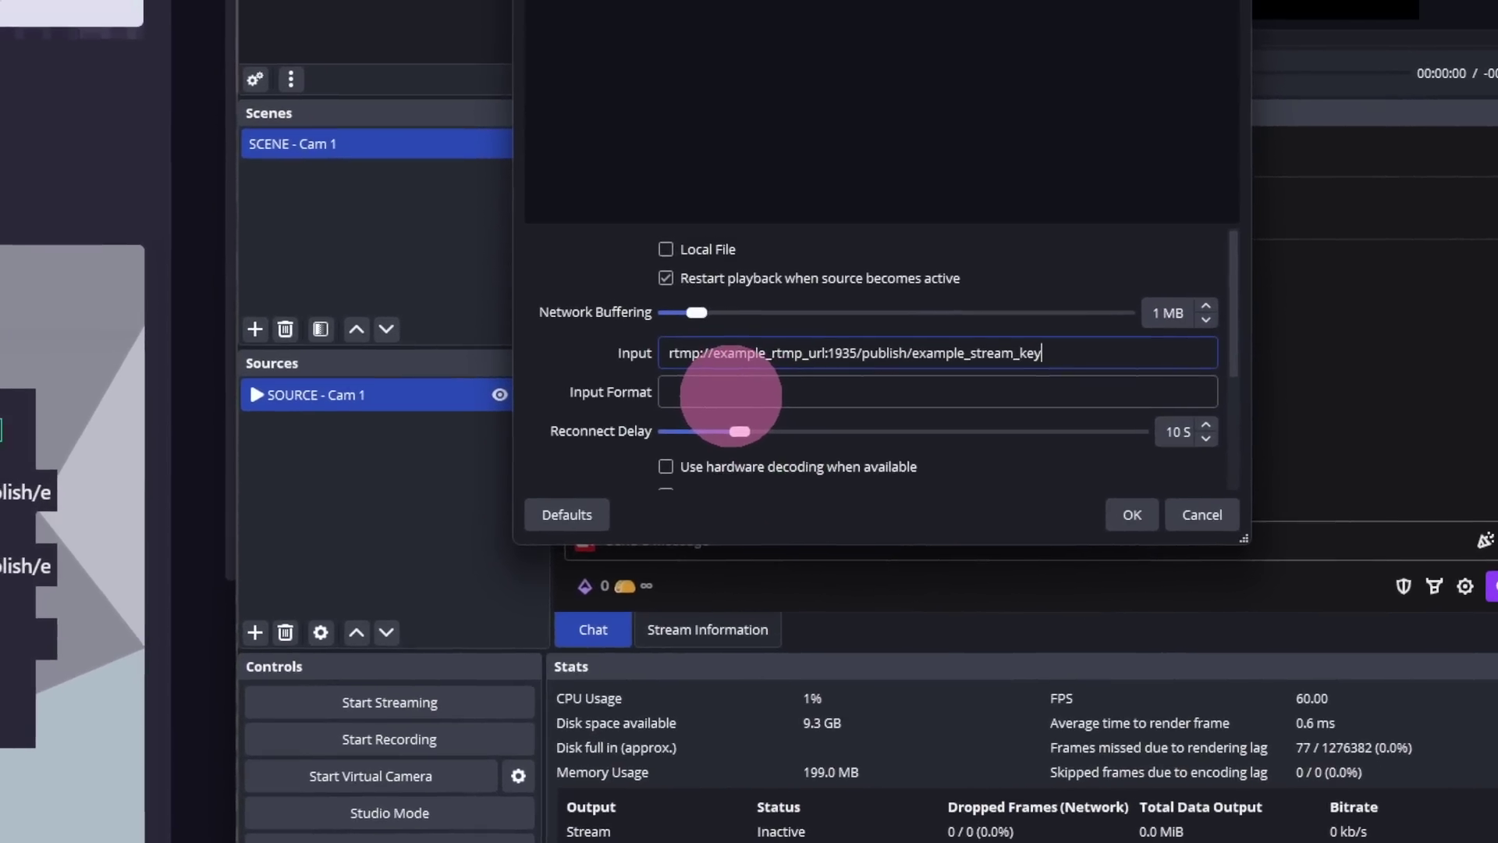
{"action": "left_click", "coordinate": [727, 344]}
{"action": "type", "text": "R"}
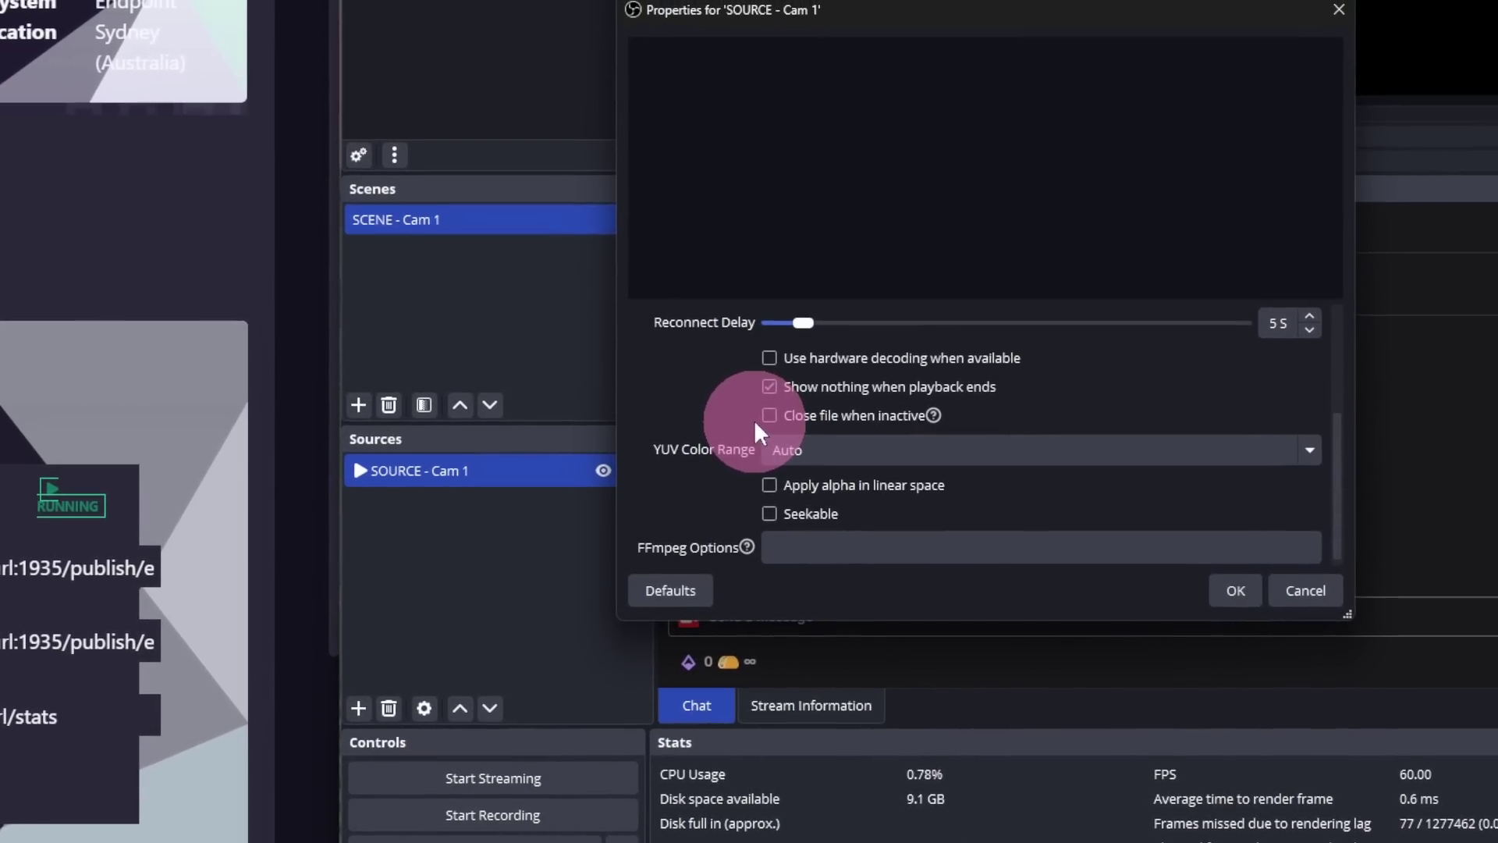
{"action": "left_click", "coordinate": [770, 414]}
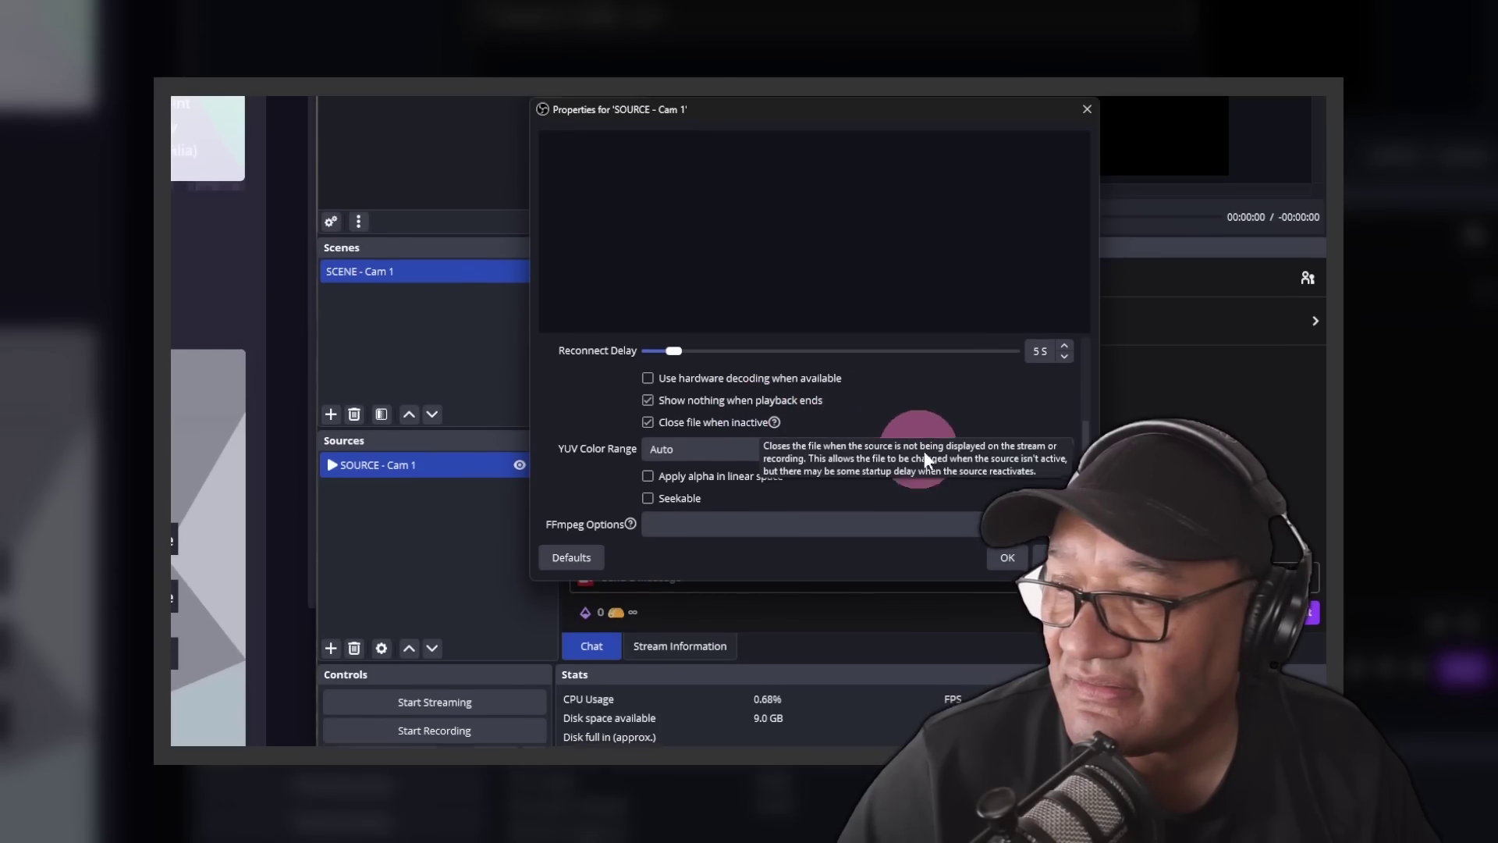
{"action": "left_click", "coordinate": [1217, 602]}
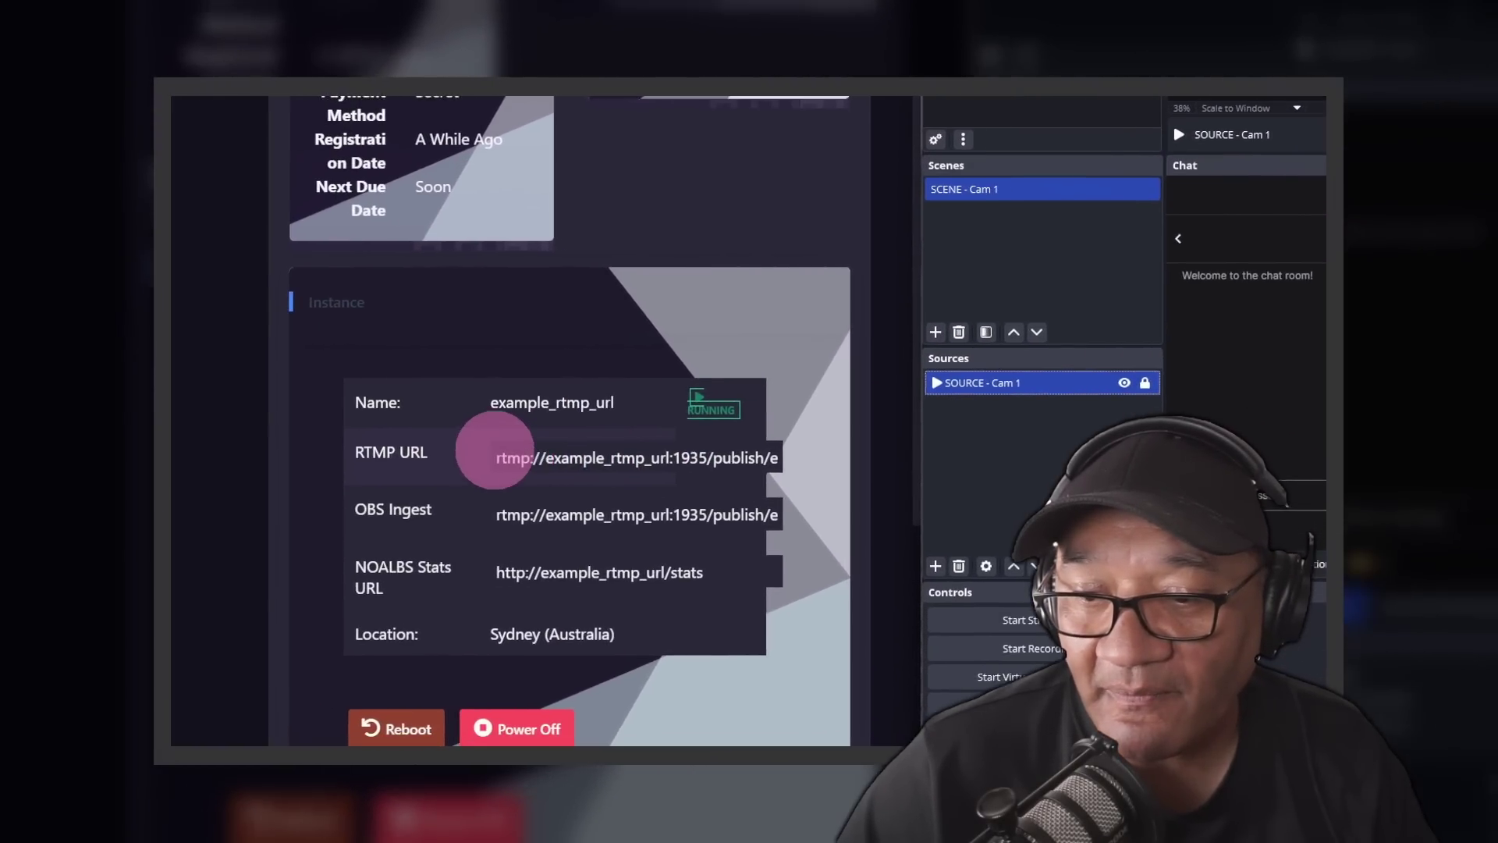
Copy the IRLhosting instance's RTMP publish URL for use in the camera app.
{"action": "left_click", "coordinate": [296, 490]}
{"action": "right_click", "coordinate": [729, 418]}
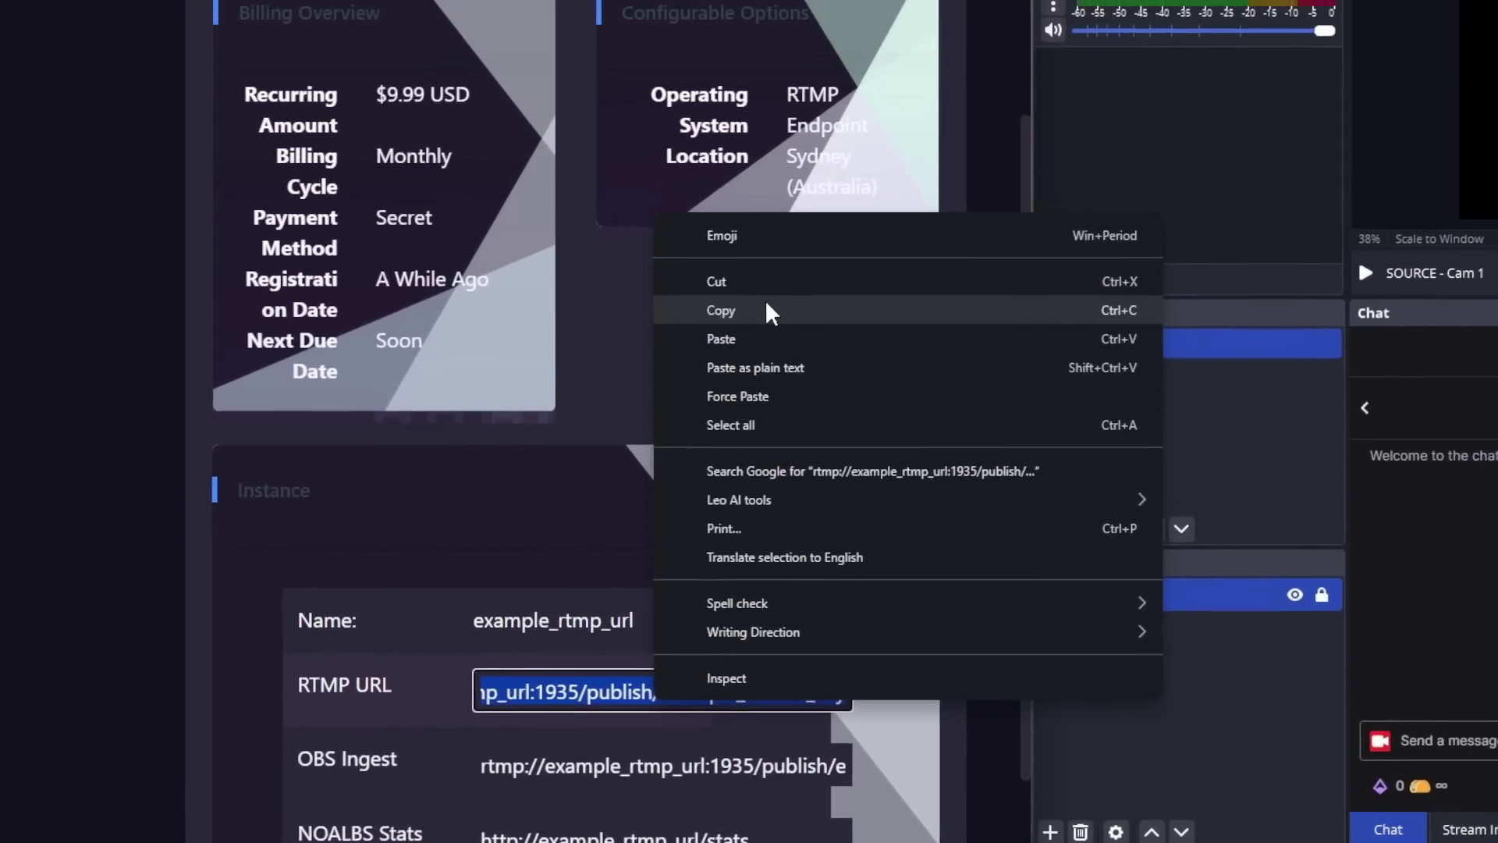
{"action": "left_click", "coordinate": [842, 22]}
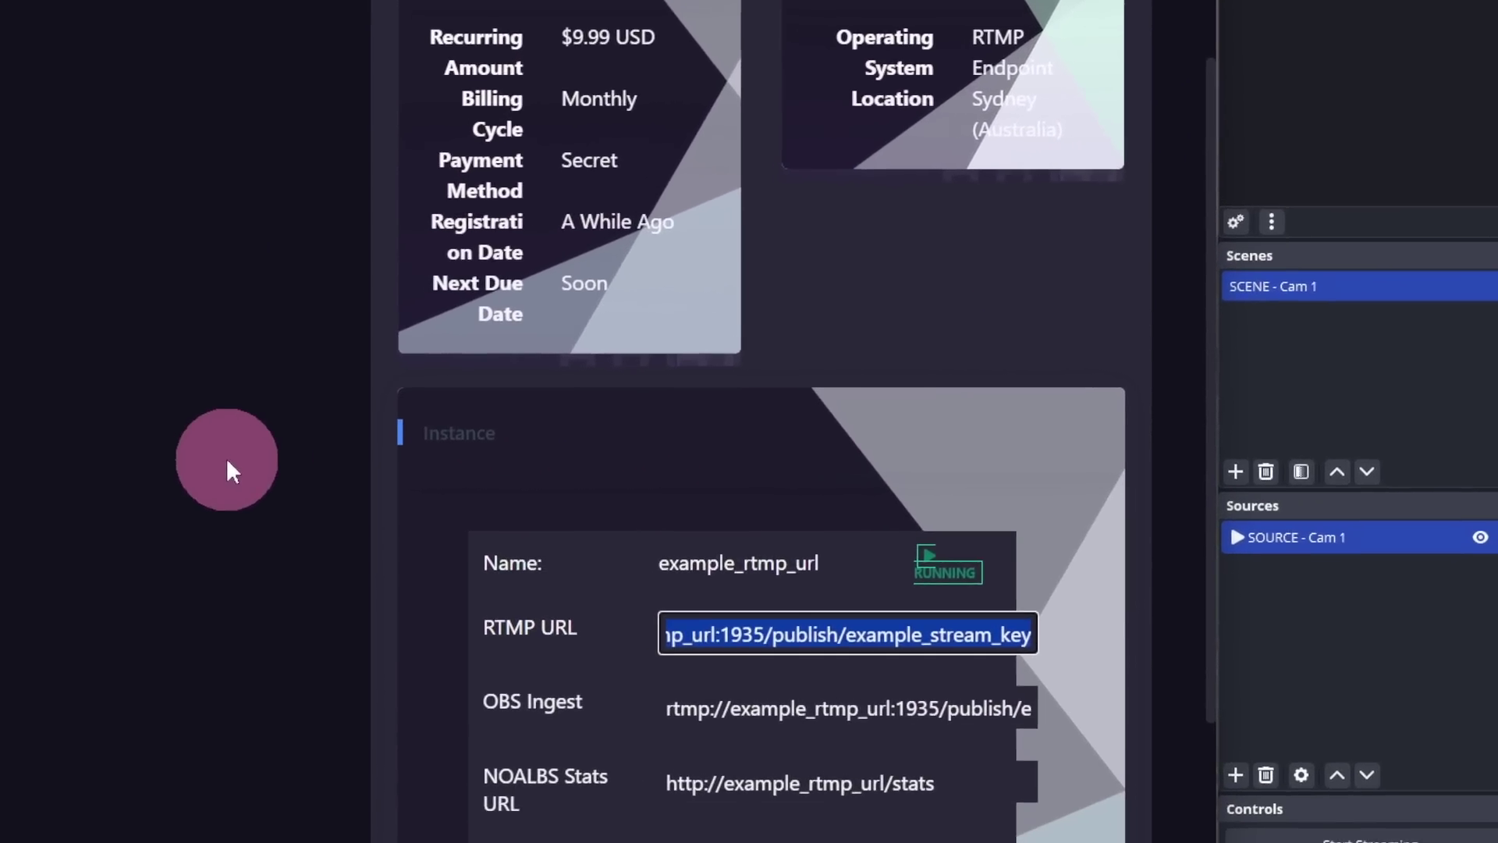
{"action": "left_click", "coordinate": [43, 535]}
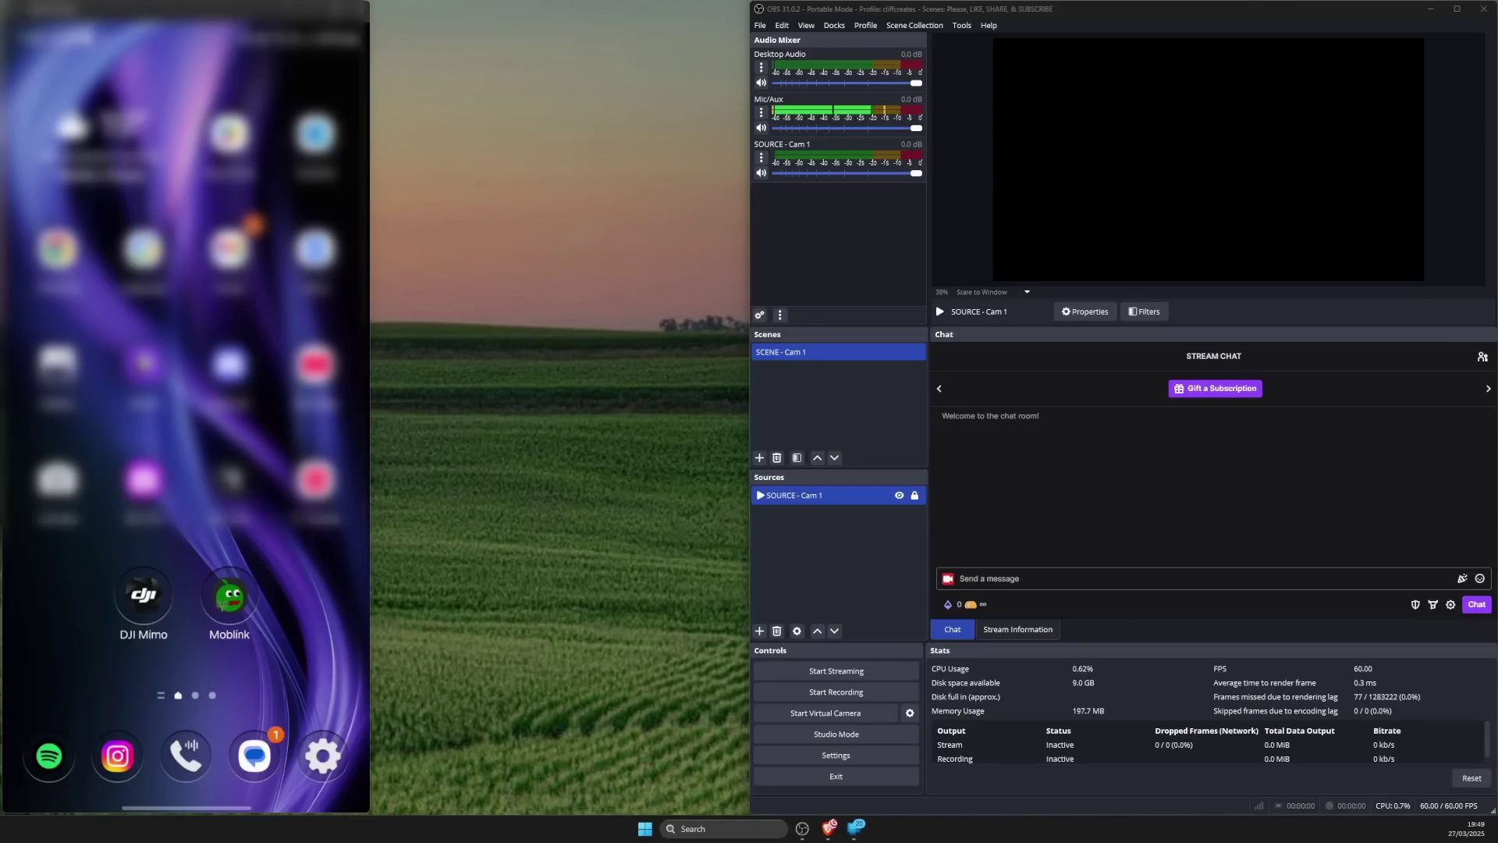
Turn on Mobile Hotspot under Connections and confirm its band is 5 GHz preferred.
{"action": "left_click", "coordinate": [327, 745]}
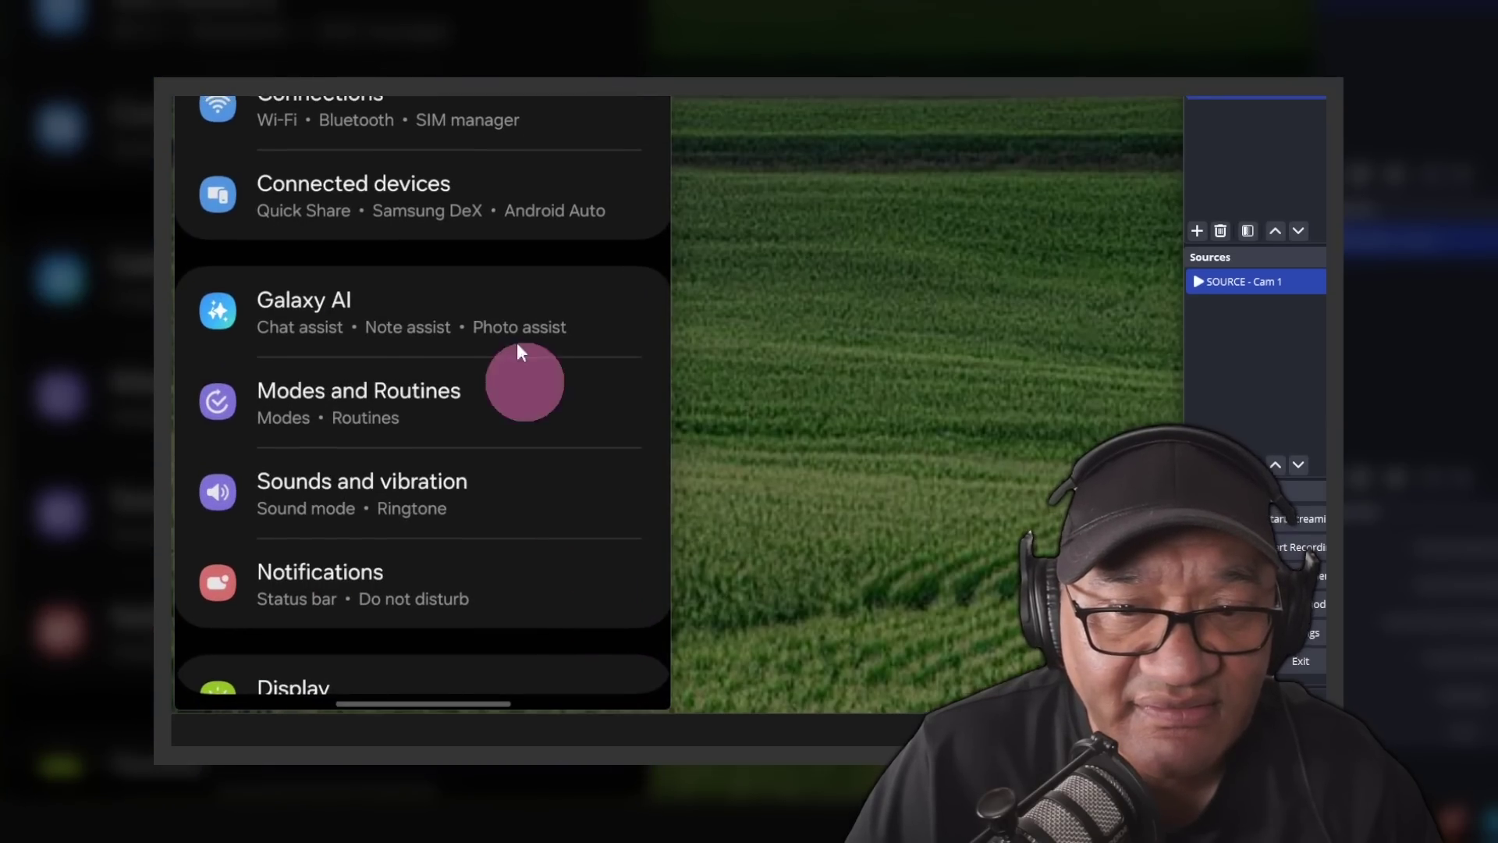
{"action": "scroll", "coordinate": [409, 267], "scroll_direction": "up", "scroll_amount": 2}
{"action": "left_click", "coordinate": [409, 267]}
{"action": "scroll", "coordinate": [403, 686], "scroll_direction": "down", "scroll_amount": 5}
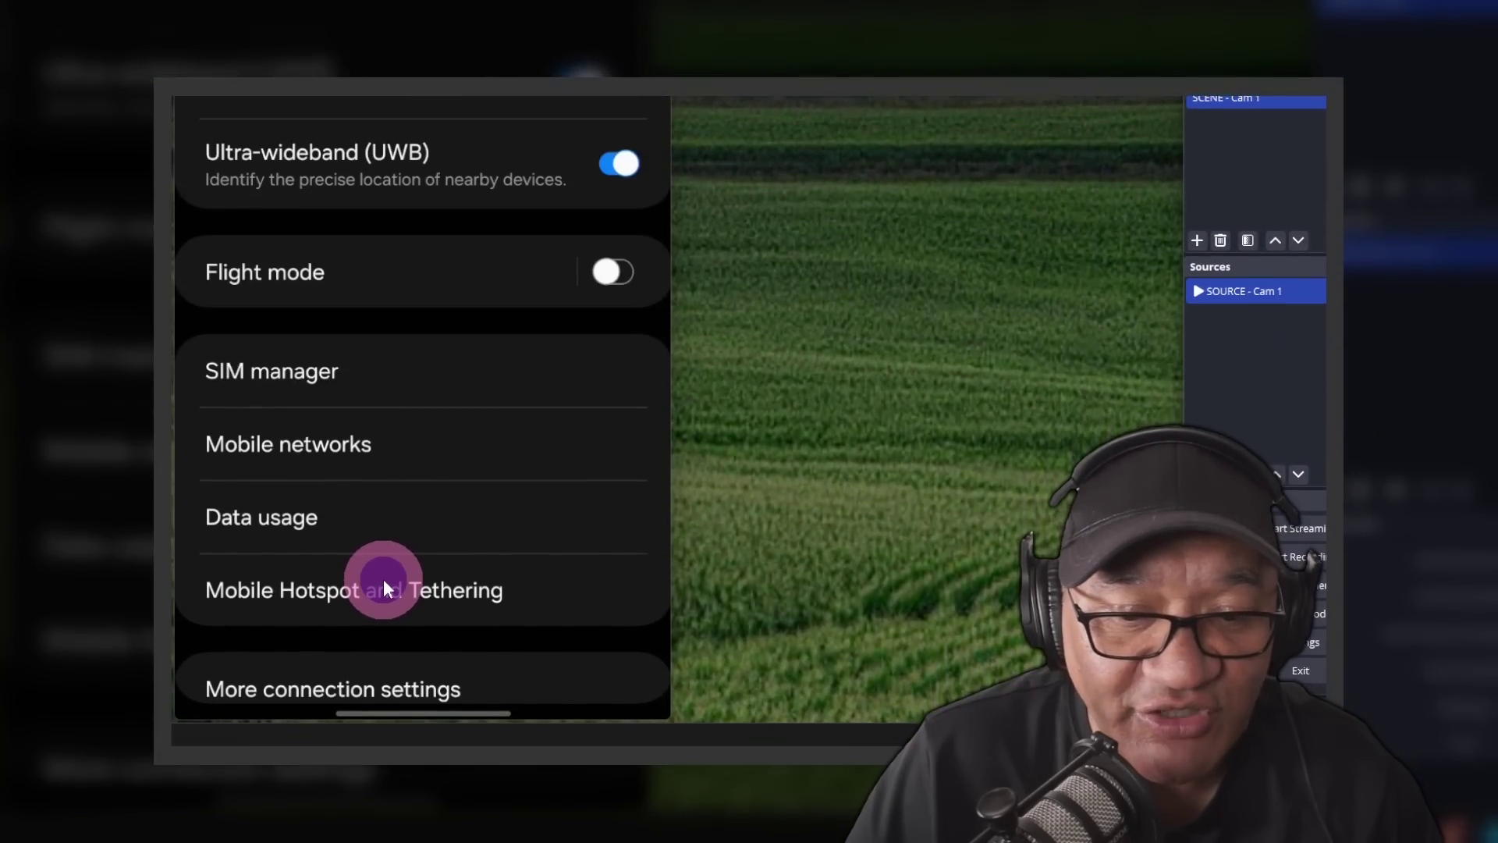
{"action": "left_click", "coordinate": [384, 634]}
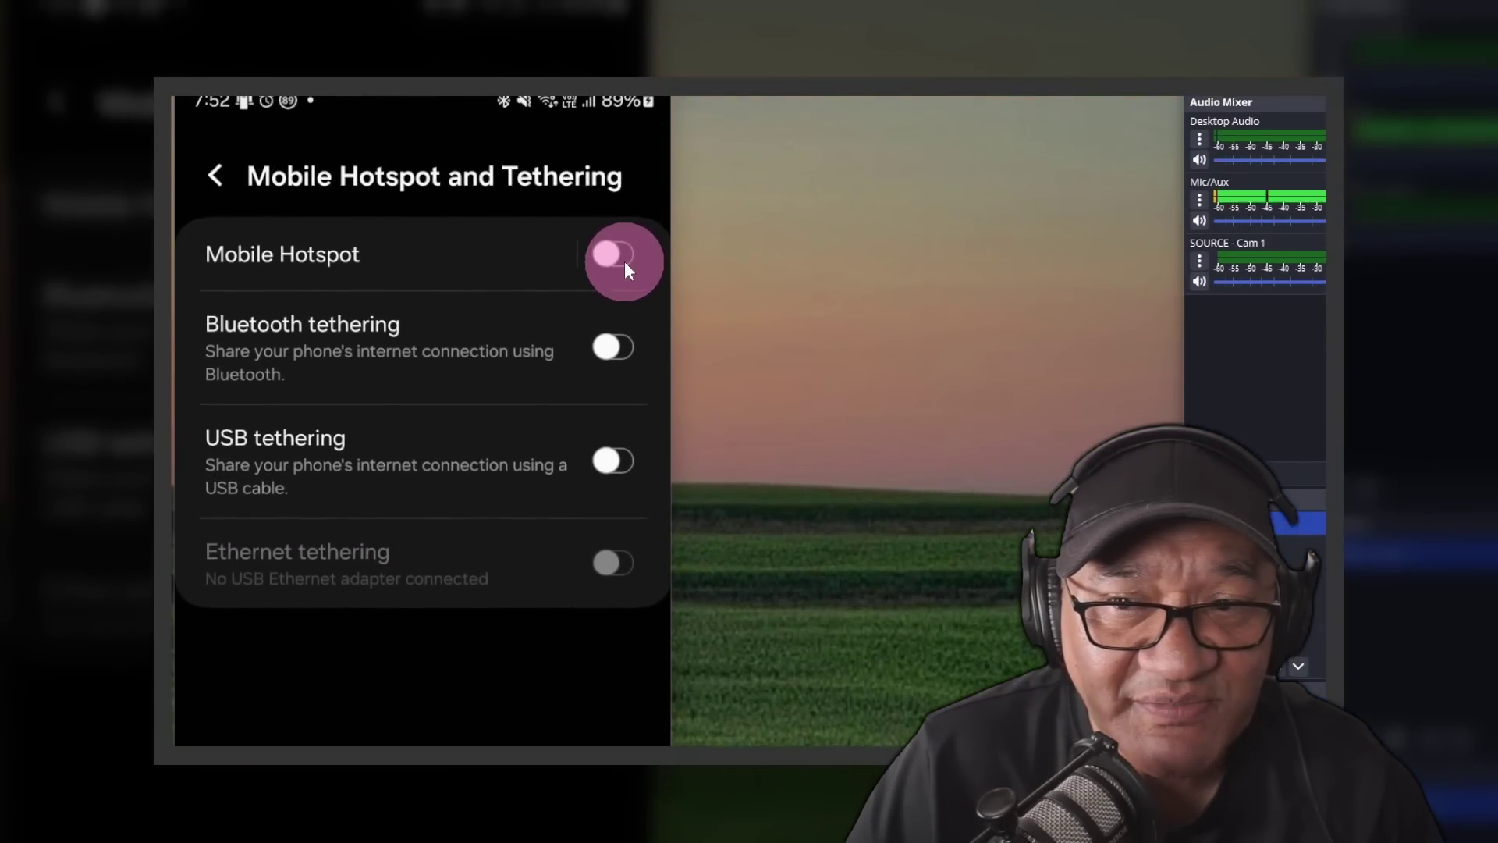
{"action": "left_click", "coordinate": [620, 269]}
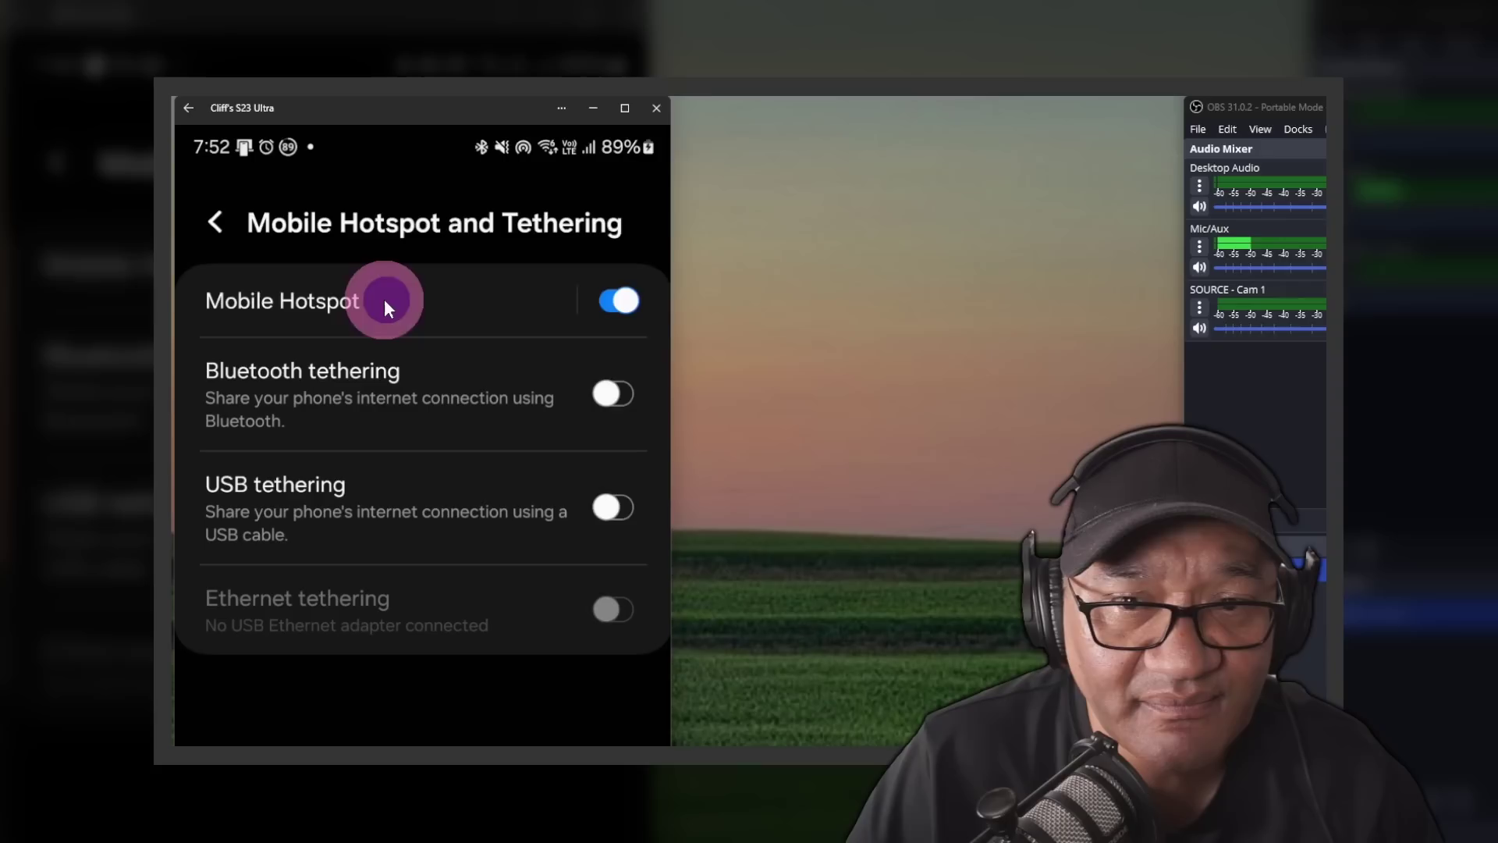
{"action": "left_click", "coordinate": [384, 277]}
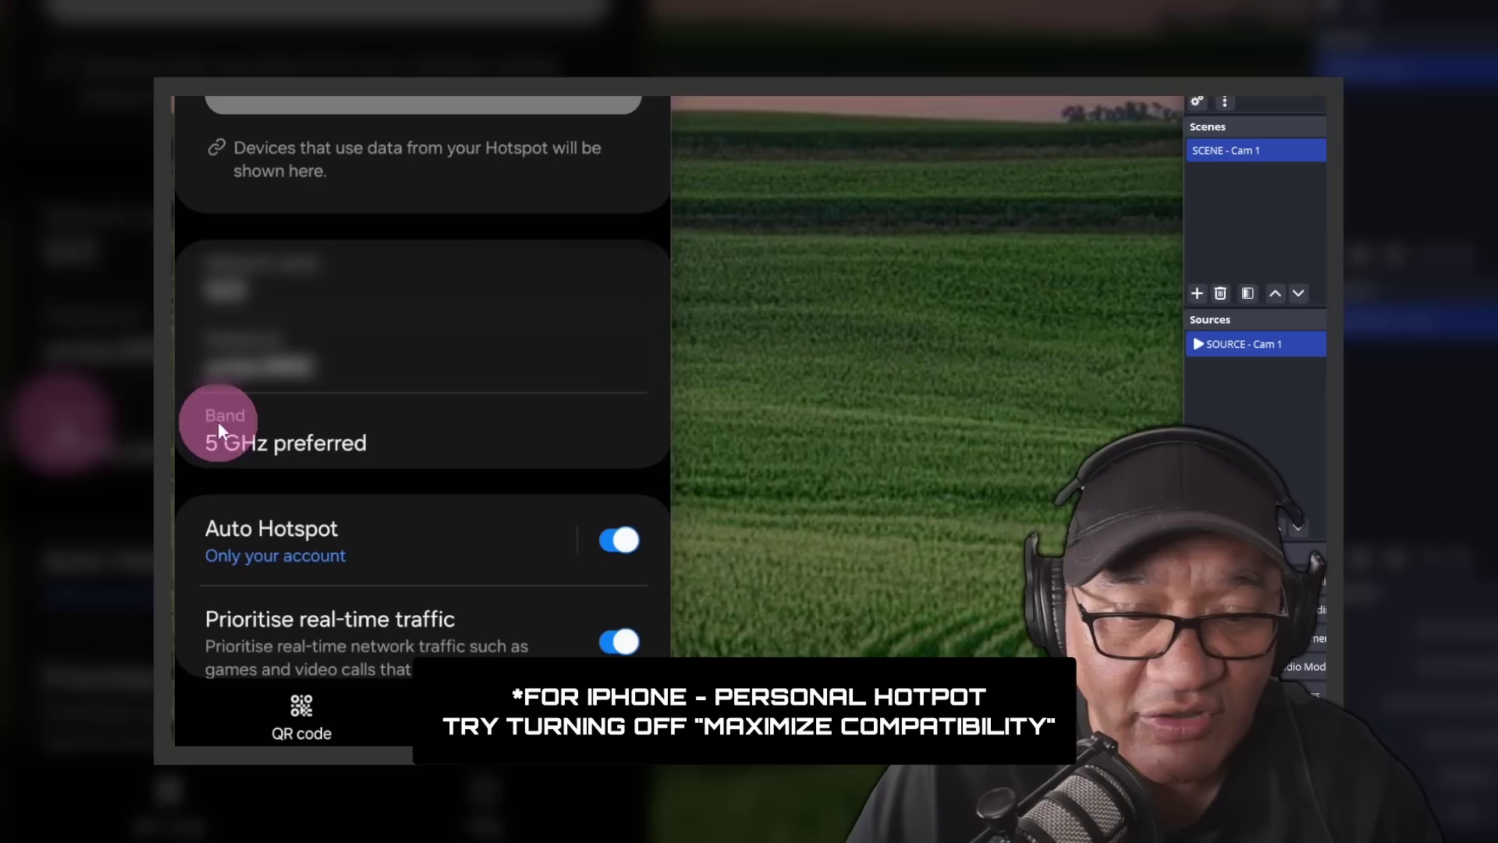
{"action": "left_click", "coordinate": [388, 433]}
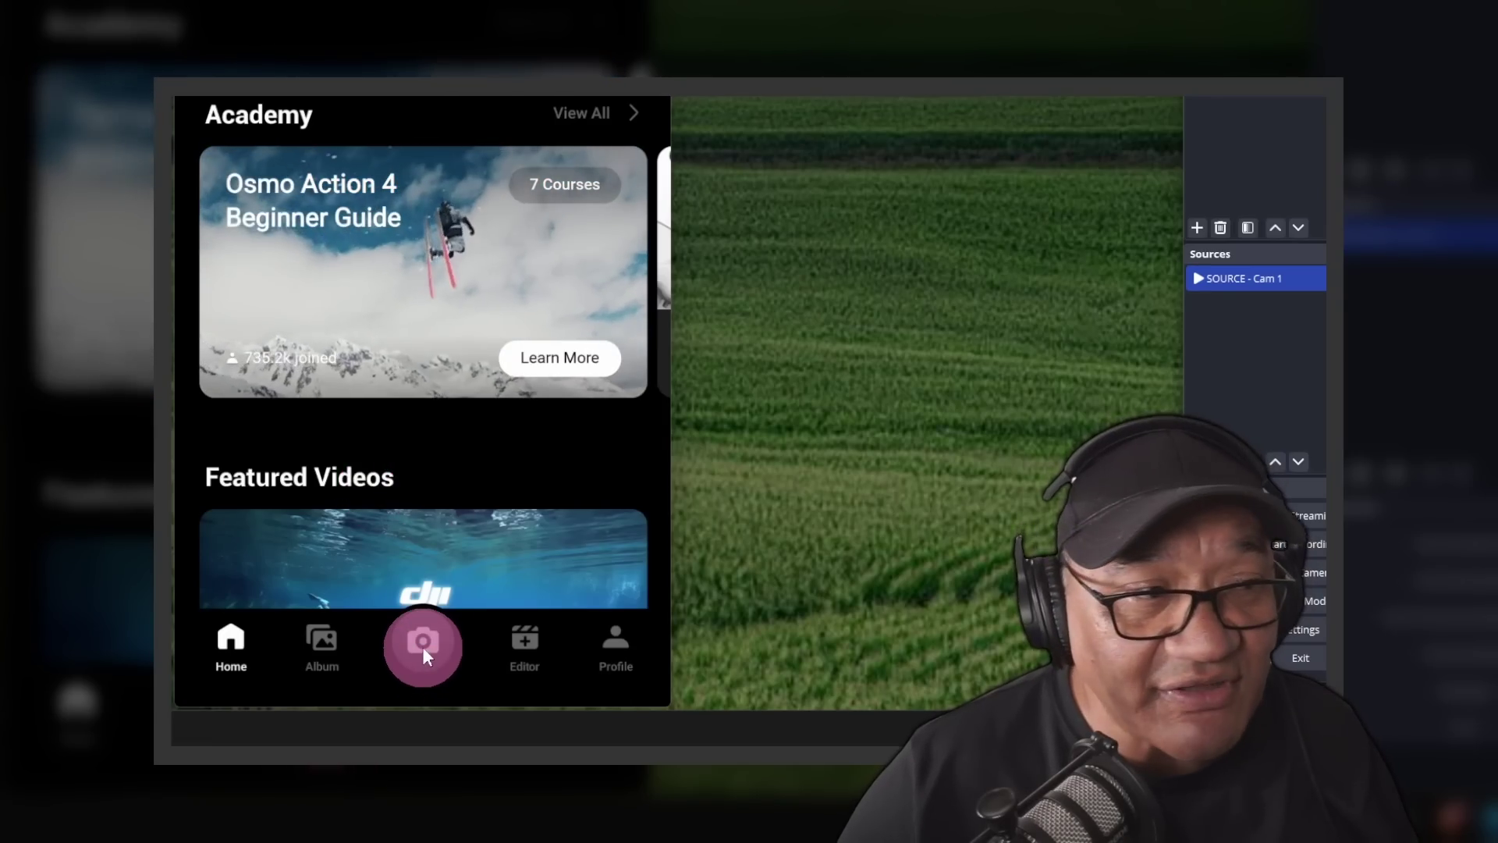
Connect DJI Mimo to the OsmoAction4-05A6 camera and choose RTMP livestreaming.
{"action": "left_click", "coordinate": [423, 646]}
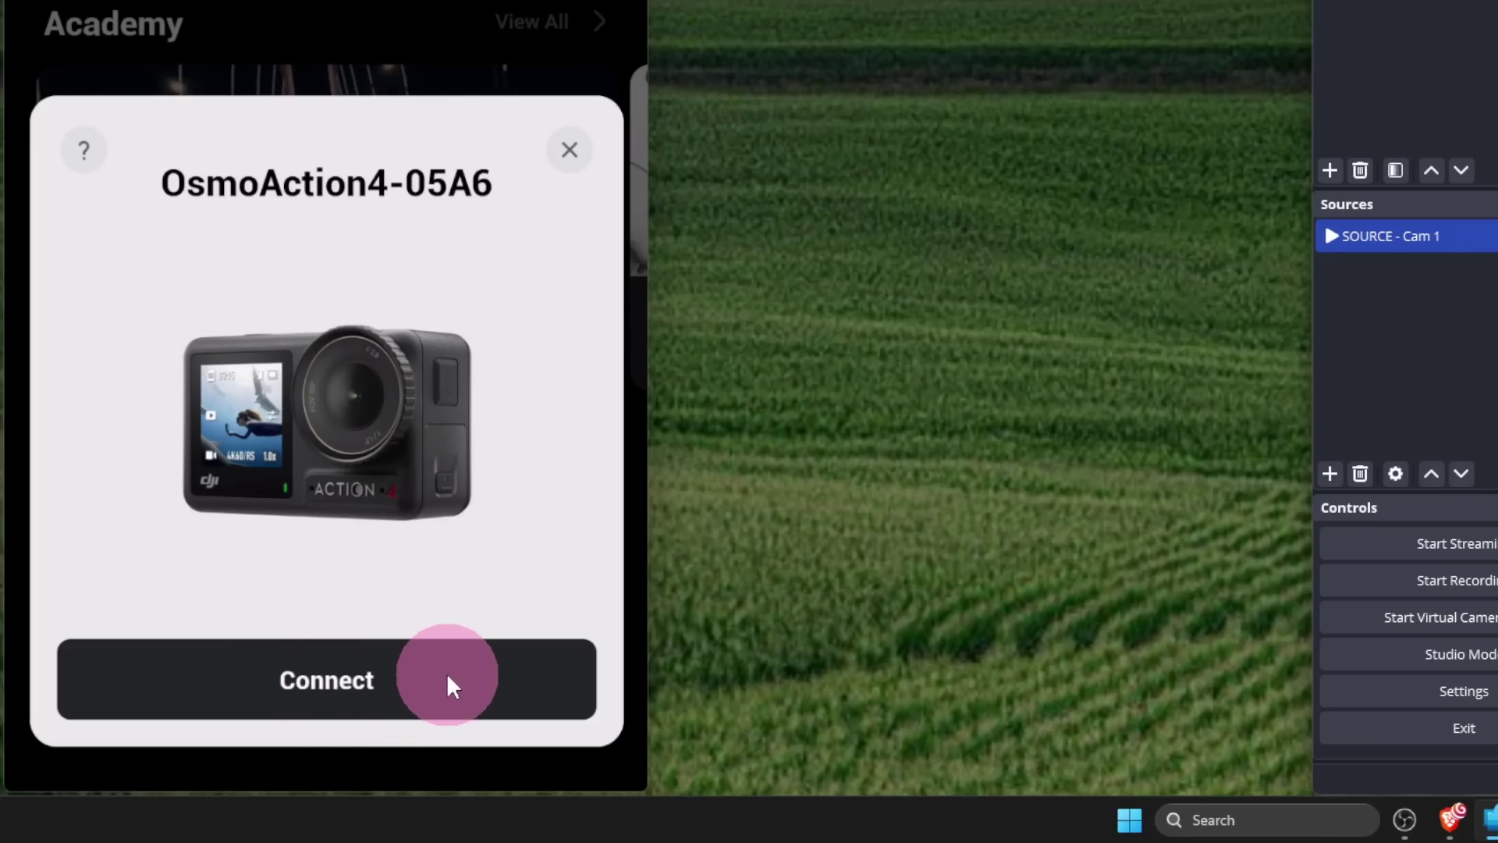
{"action": "left_click", "coordinate": [515, 622]}
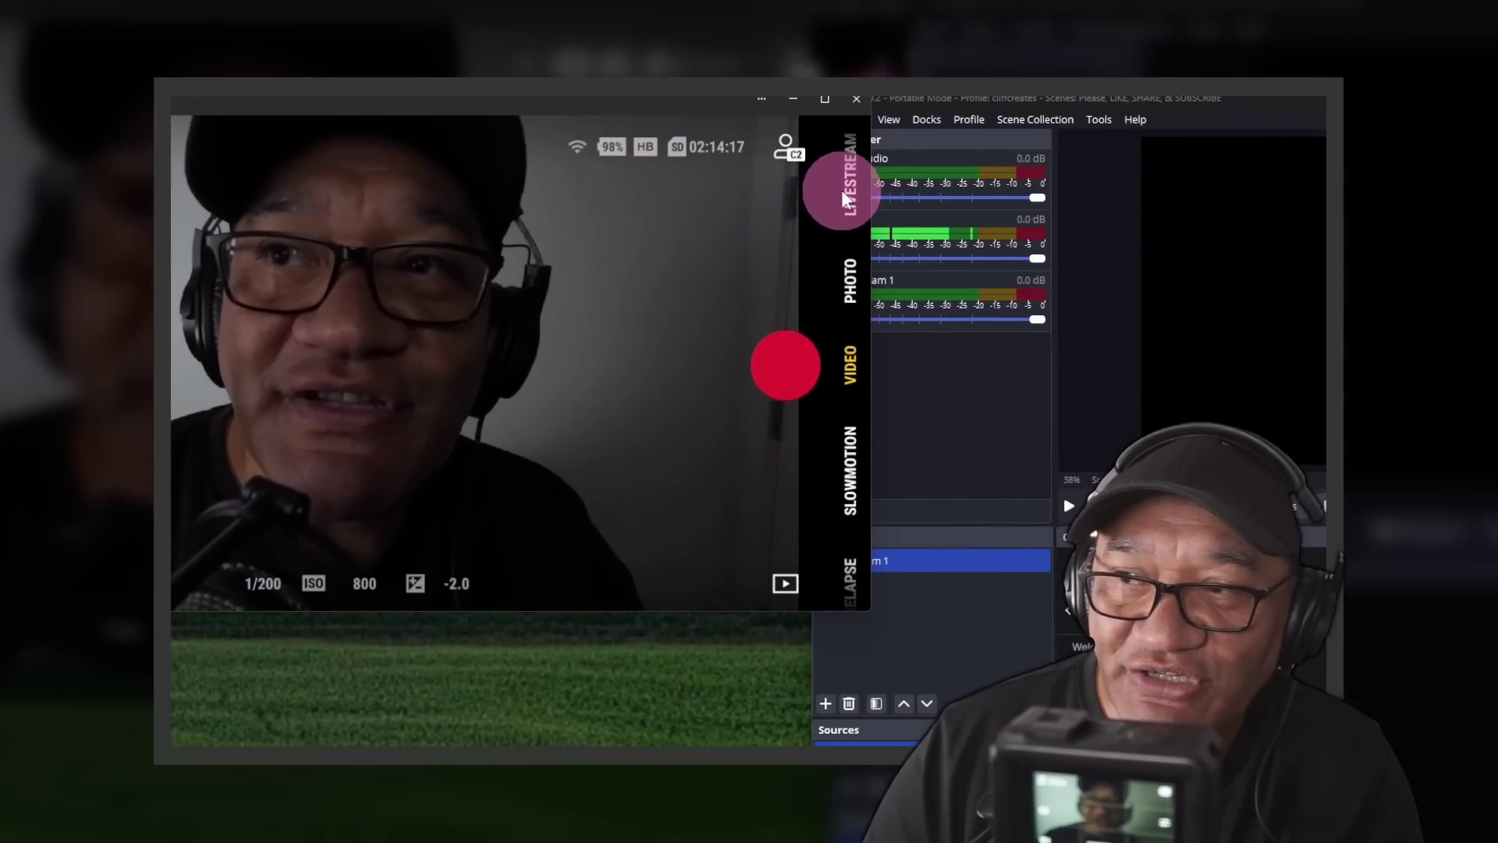
{"action": "left_click", "coordinate": [841, 196]}
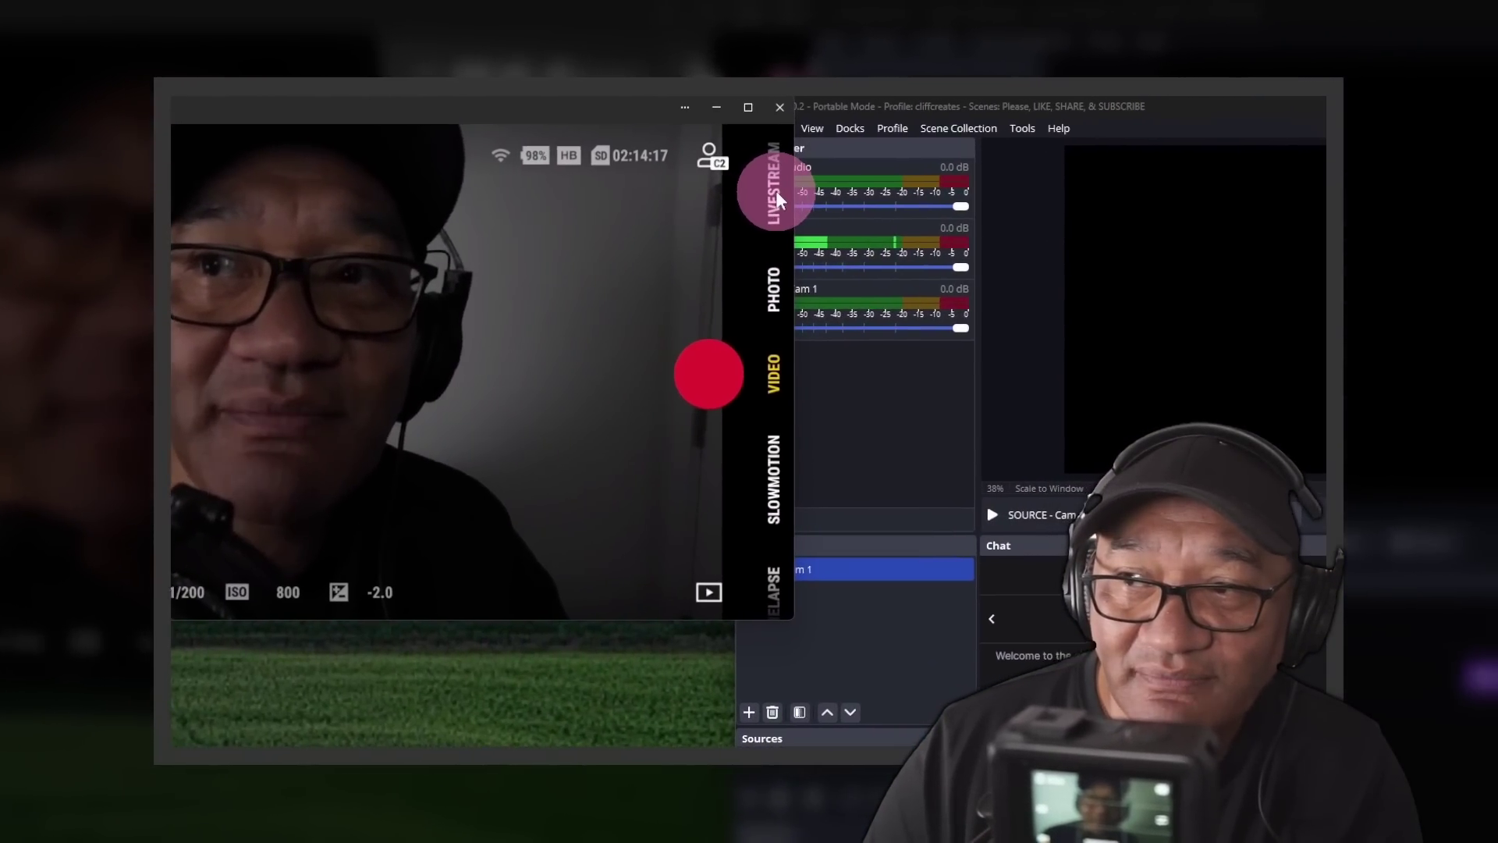
{"action": "left_click", "coordinate": [435, 425]}
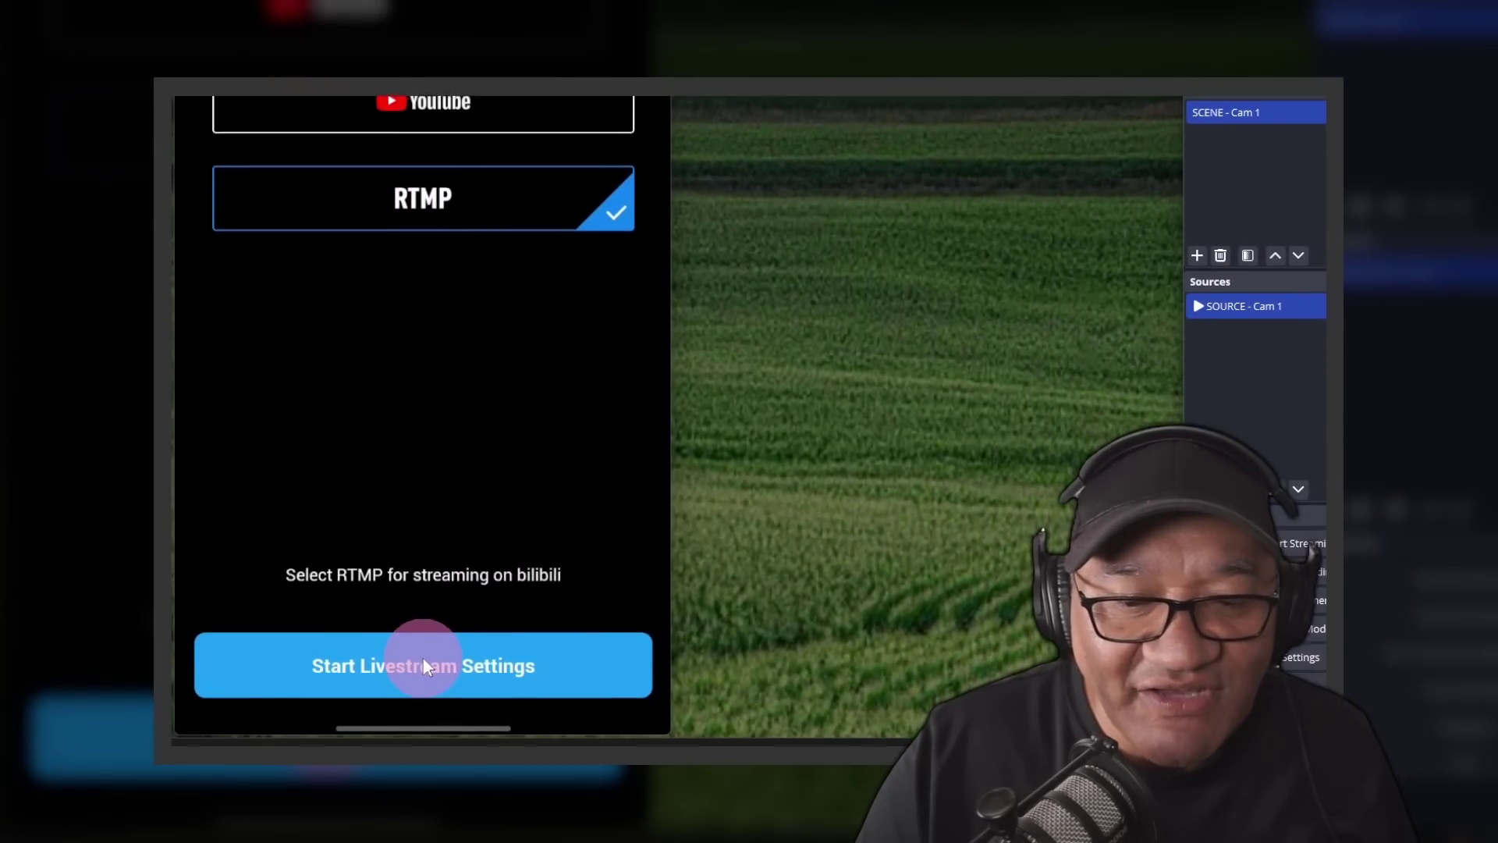
Put the camera on the S23 network, paste the RTMP URL, and choose HD quality.
{"action": "left_click", "coordinate": [423, 644]}
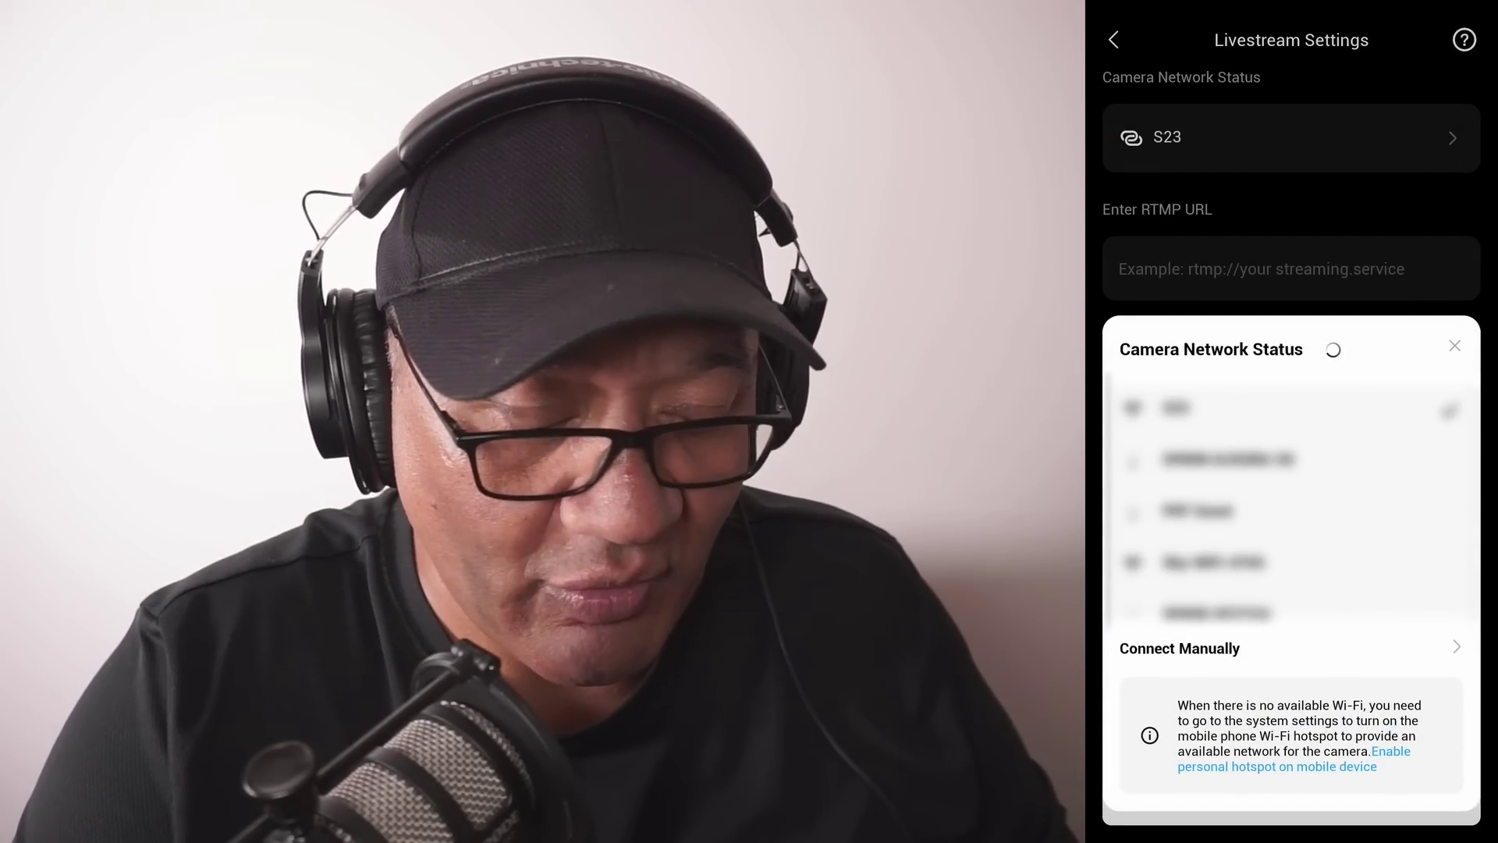
{"action": "left_click", "coordinate": [1124, 661]}
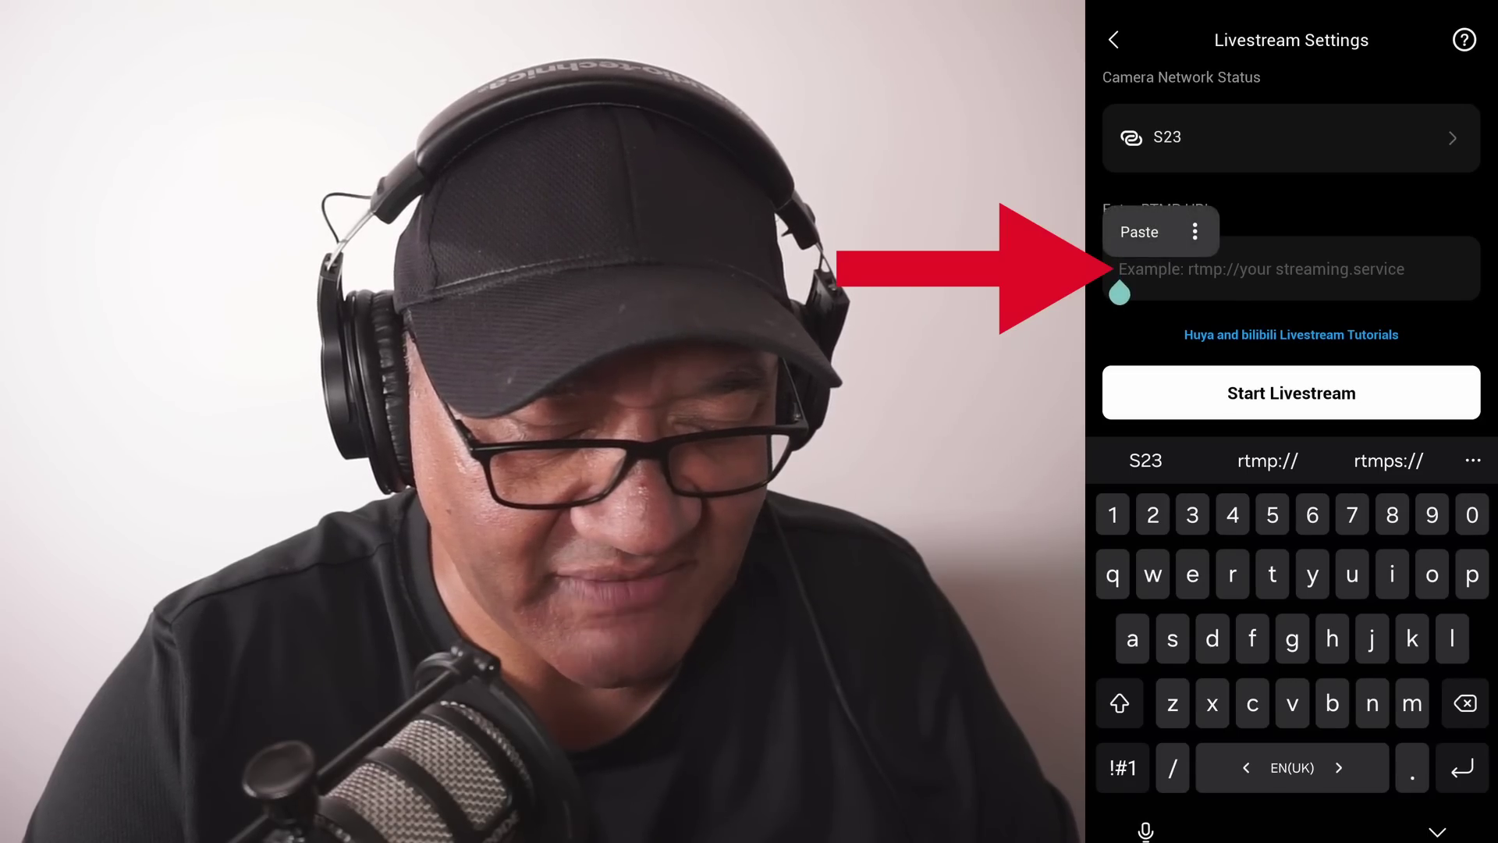
{"action": "left_click", "coordinate": [1139, 231]}
{"action": "left_click", "coordinate": [1437, 832]}
{"action": "left_click_drag", "start_coordinate": [1127, 361], "coordinate": [1138, 143]}
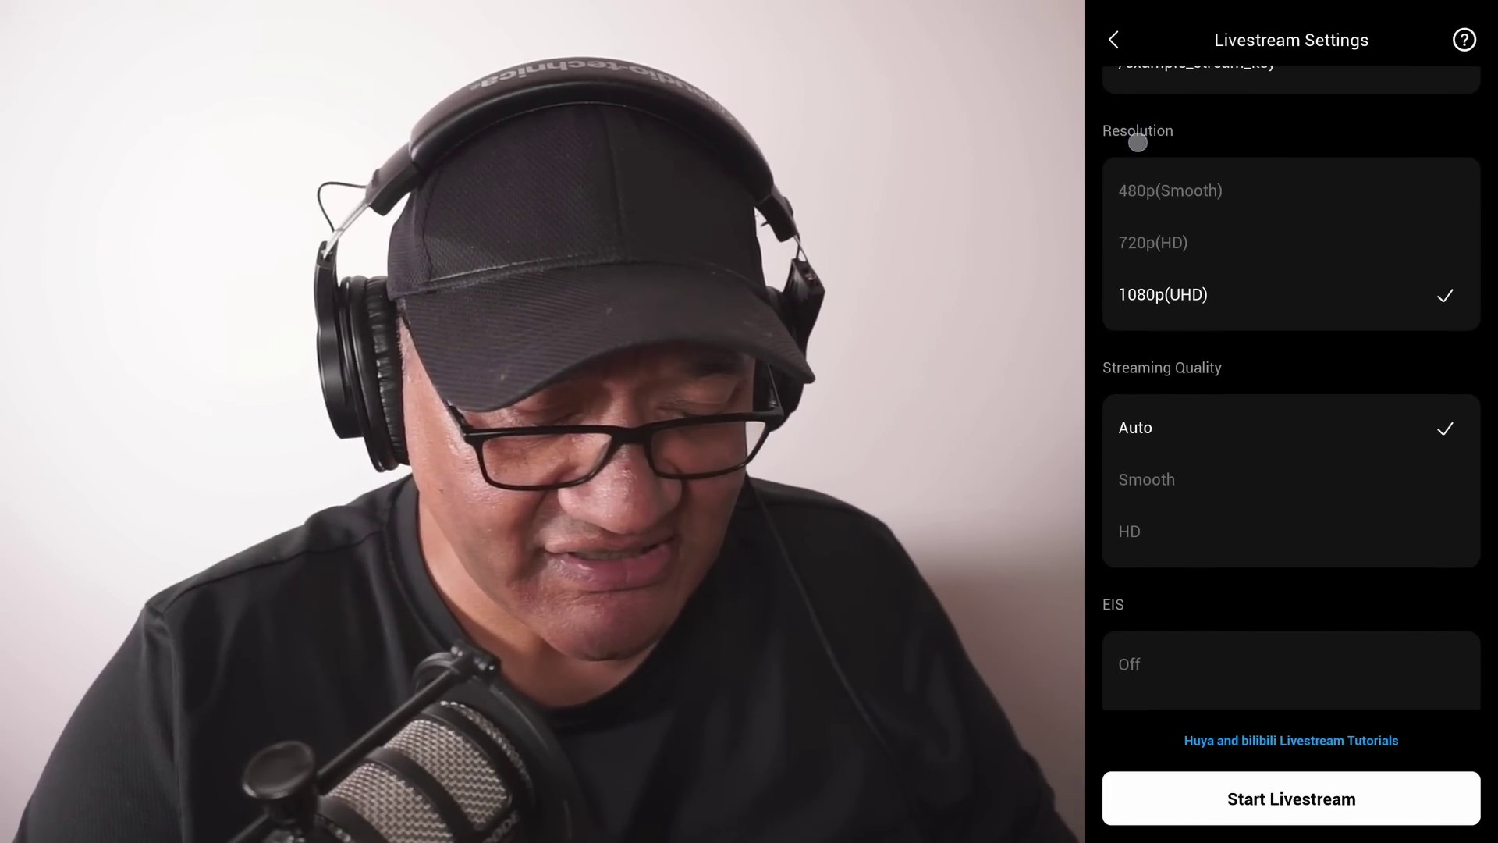
{"action": "left_click", "coordinate": [1129, 531]}
{"action": "left_click_drag", "start_coordinate": [1127, 359], "coordinate": [1129, 120]}
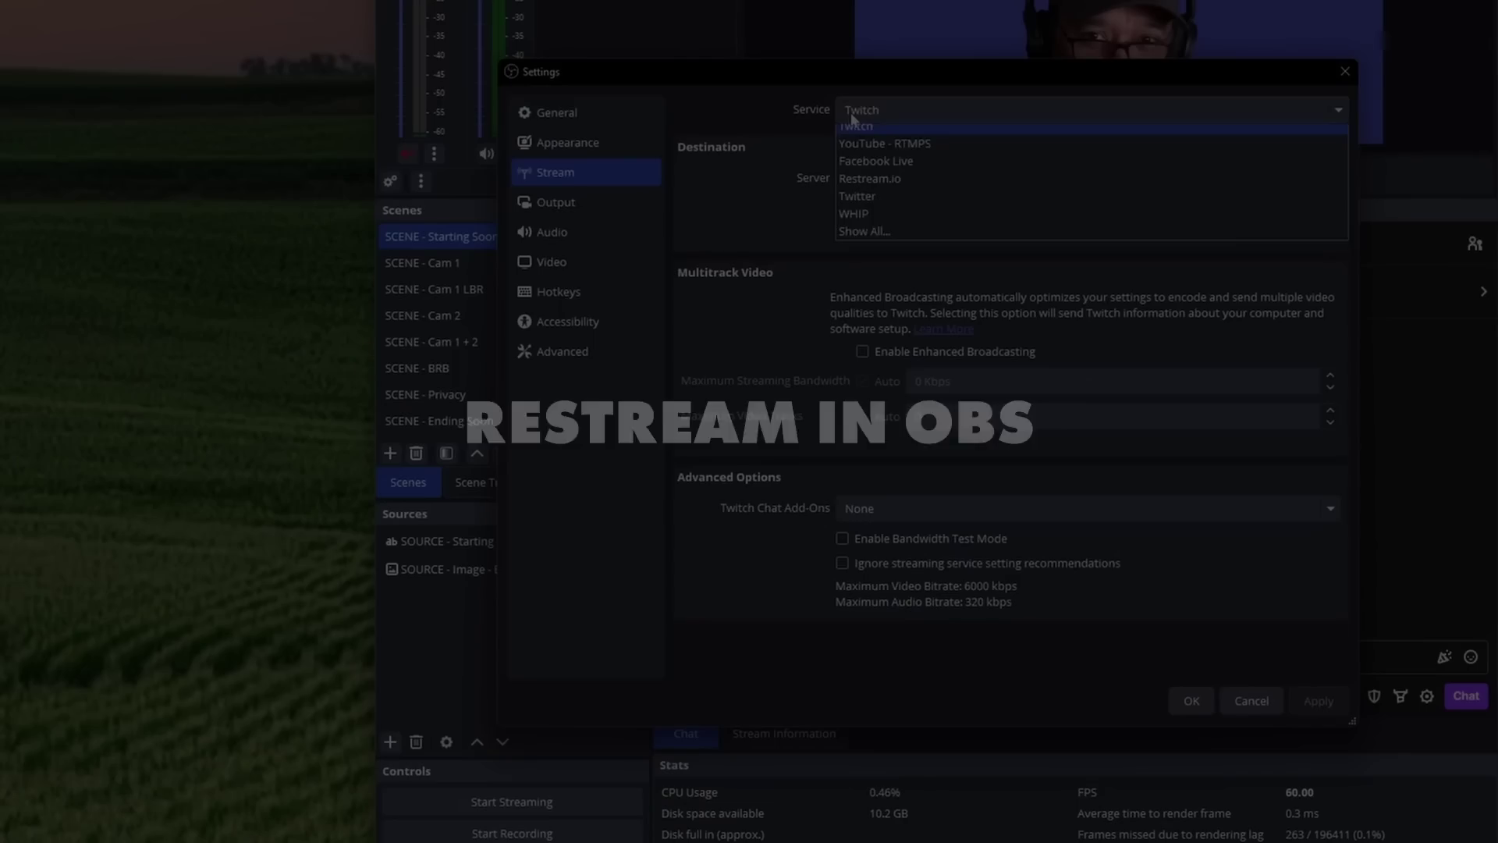
Connect OBS to Restream.io, sign in, and disable one Restream channel.
{"action": "left_click", "coordinate": [868, 205]}
{"action": "left_click", "coordinate": [896, 179]}
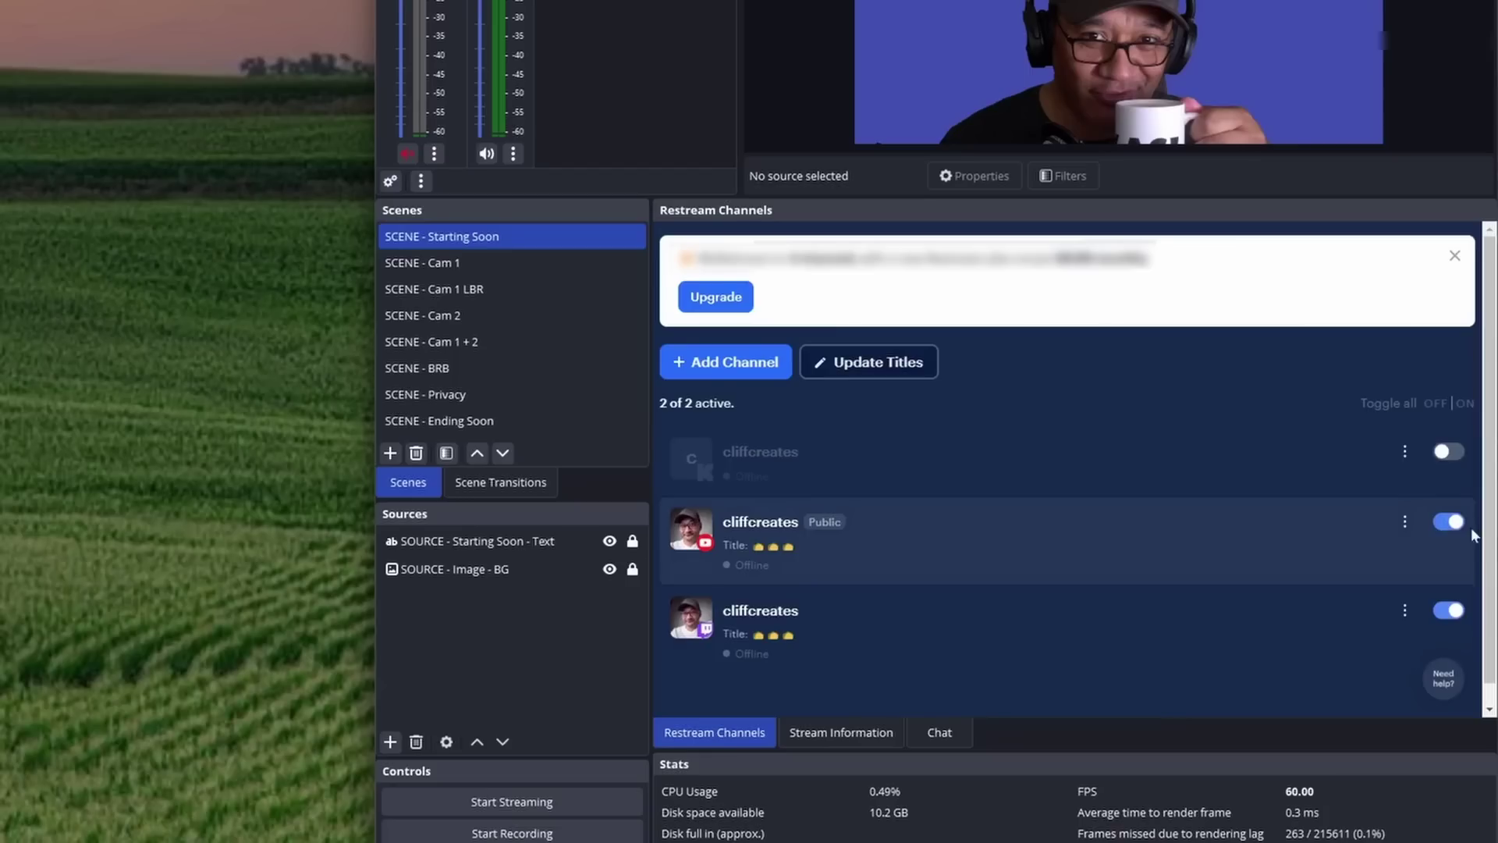
{"action": "left_click", "coordinate": [1448, 522]}
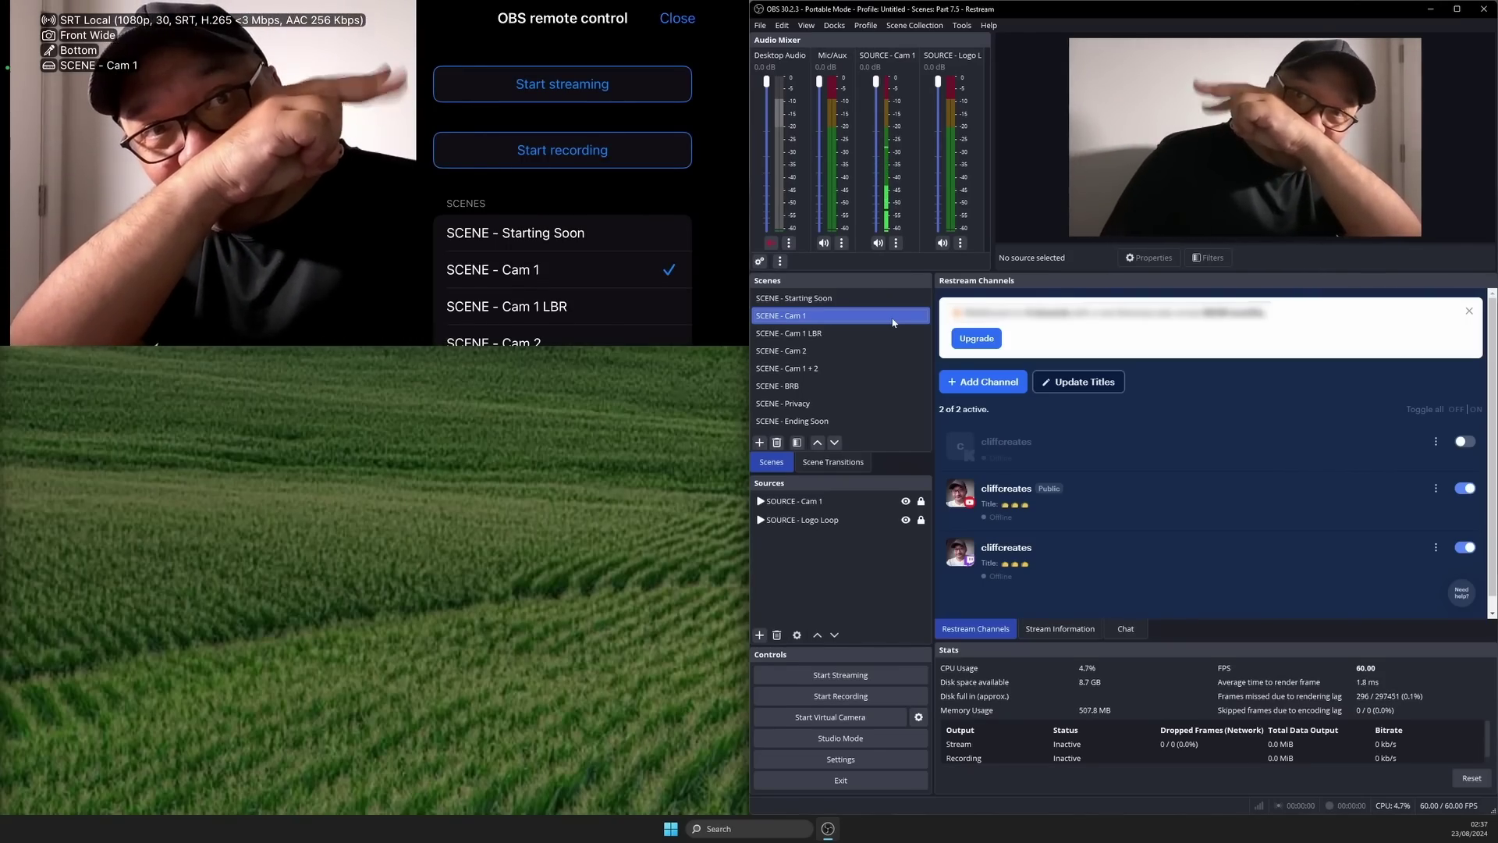
Drag Logo Loop.webm from File Explorer into the OBS Sources dock.
{"action": "left_click_drag", "start_coordinate": [273, 164], "coordinate": [780, 515]}
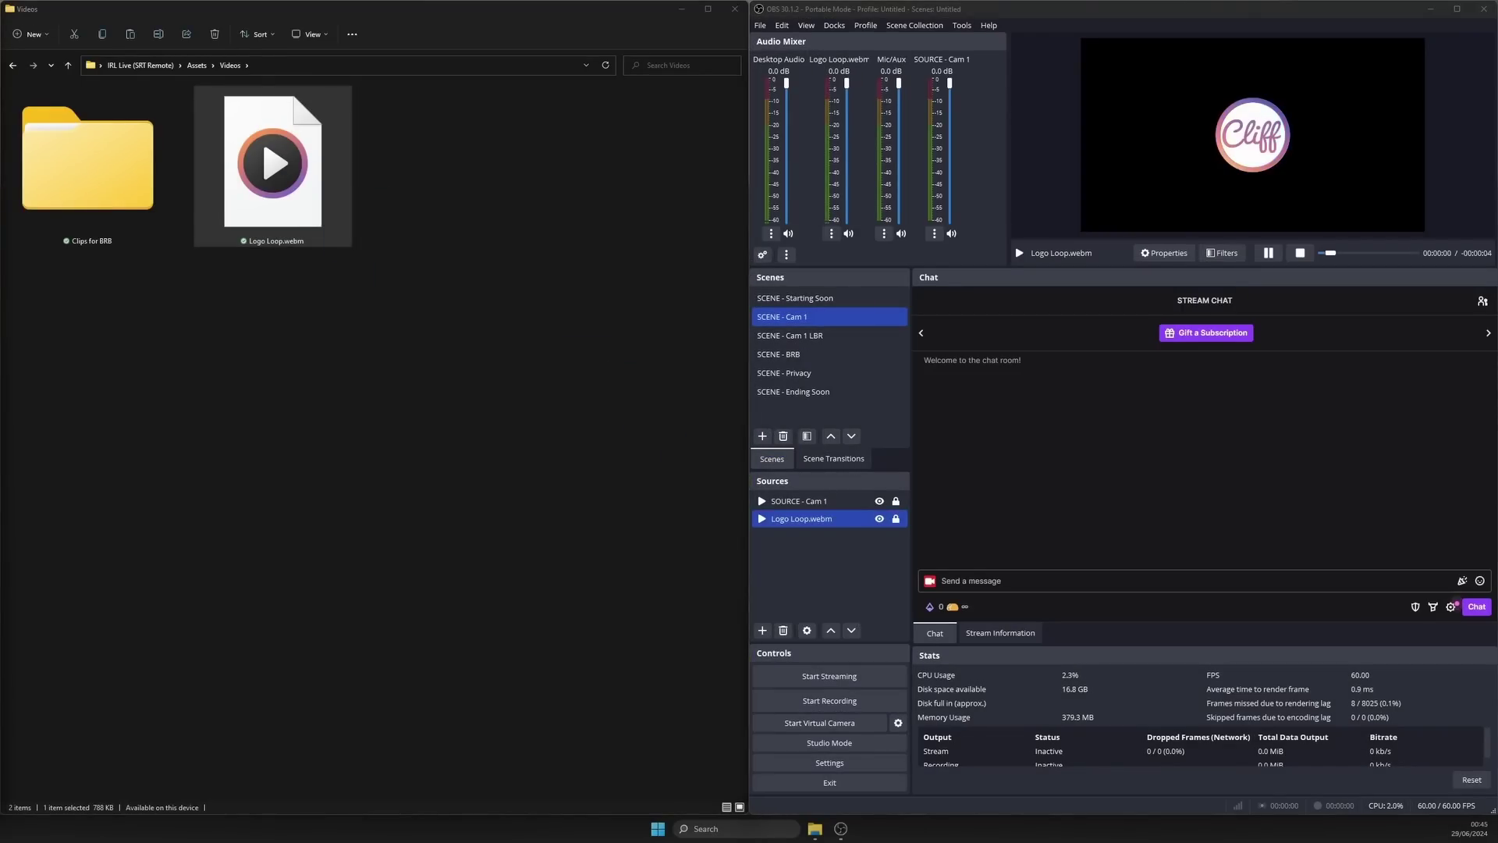